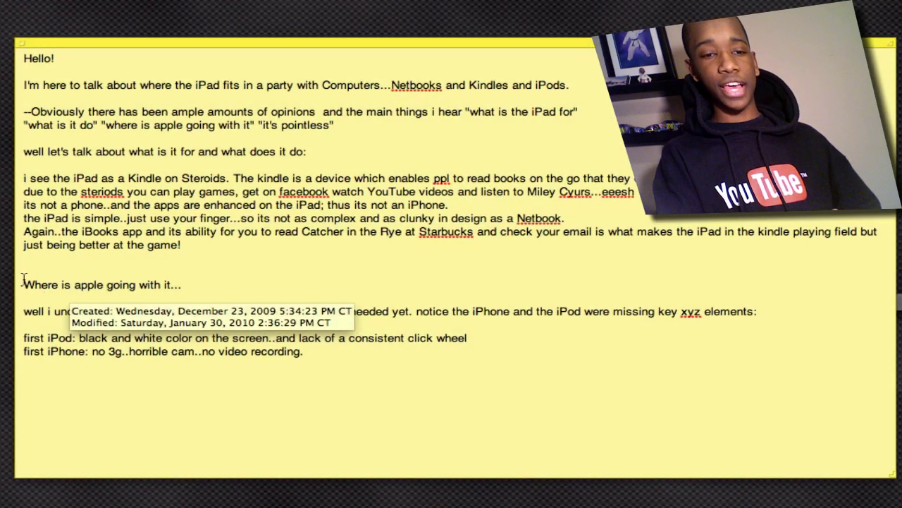
- Try moving the iPad paragraph around the Apple section, then undo those edits
{"action": "left_click_drag", "start_coordinate": [25, 282], "coordinate": [318, 368]}
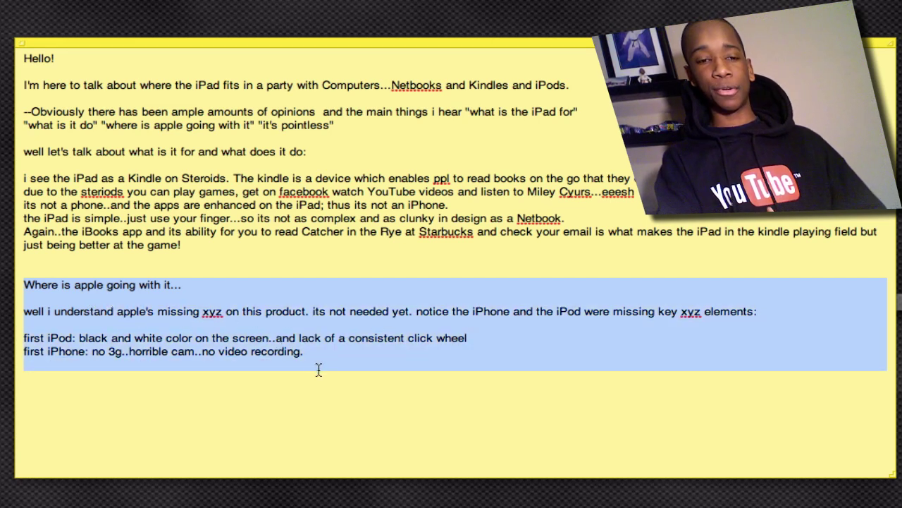
{"action": "left_click_drag", "start_coordinate": [180, 246], "coordinate": [7, 179]}
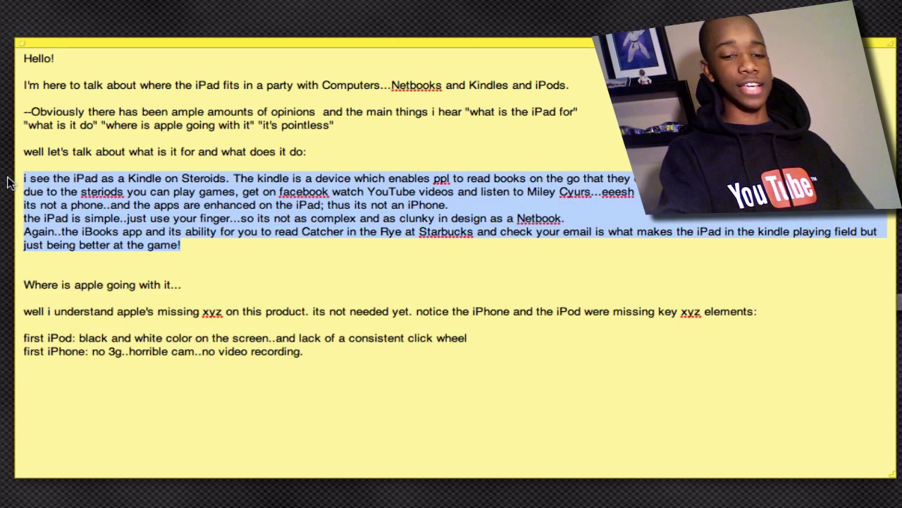
{"action": "left_click", "coordinate": [22, 285]}
{"action": "type", "text": "i see the iPad as a Kindle on Steroids. The kindle is a device which enables ppl to read books on the go that they download..but the iPad is going this route, but due to the steriods you can play games, get on facebook watch YouTube videos and listen to Miley Cyurs...eeesh its not a phone..and the apps are enhanced on the iPad; thus its not an iPhone. the iPad is simple..just use your finger...so its not as complex and as clunky in design as a Netbook. Again..the iBooks app and its ability for you to read Catcher in the Rye at Starbucks and check your email is what makes the iPad in the kindle playing field but just being better at the game!"}
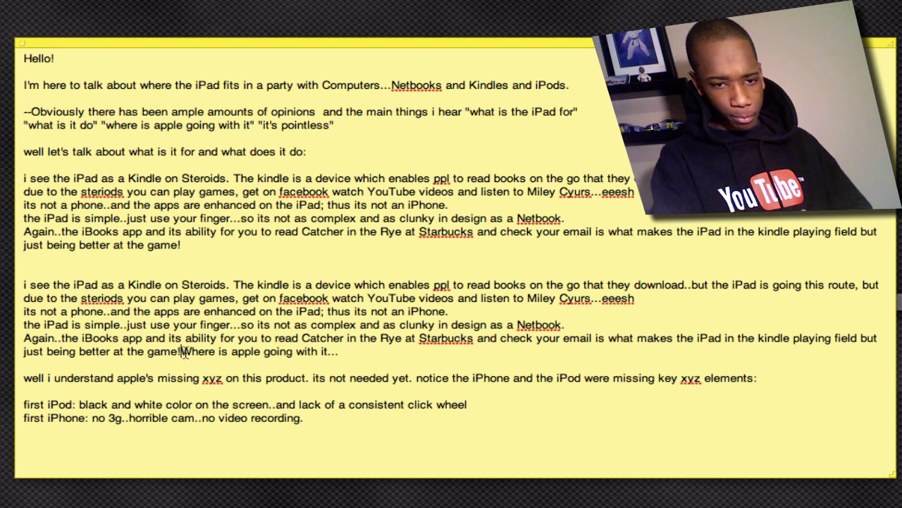
{"action": "left_click_drag", "start_coordinate": [177, 351], "coordinate": [366, 427]}
{"action": "key", "text": "super+c"}
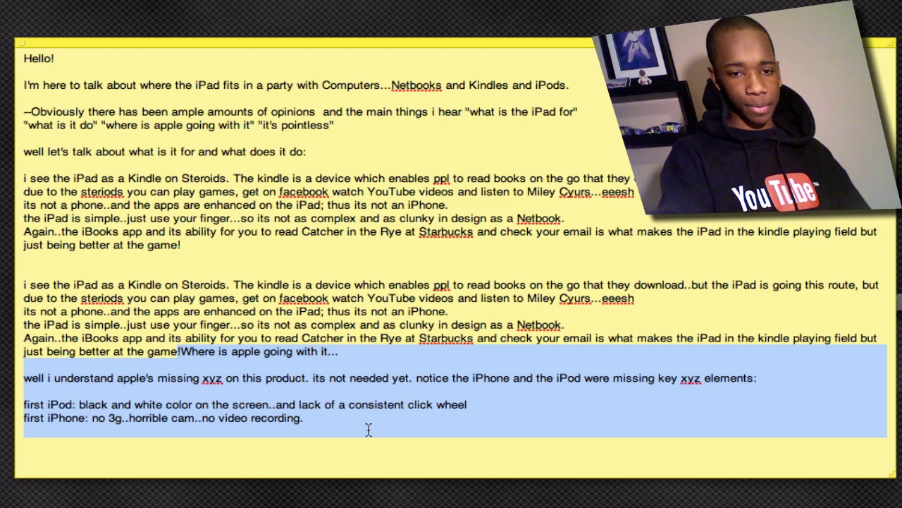
{"action": "left_click_drag", "start_coordinate": [294, 262], "coordinate": [14, 179]}
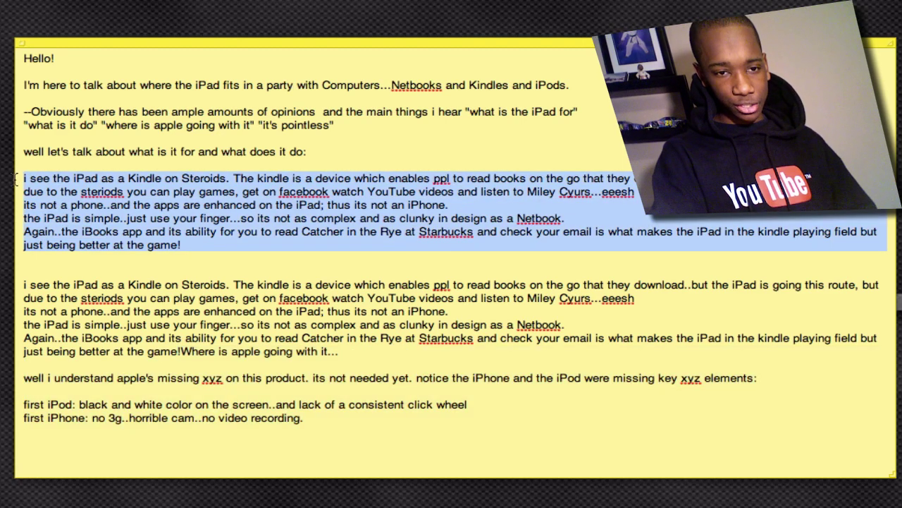
{"action": "key", "text": "BackSpace"}
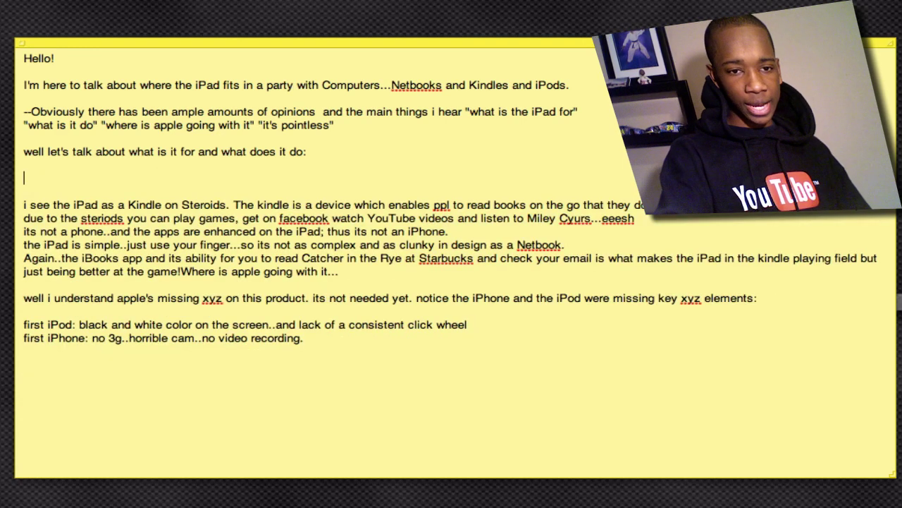
{"action": "key", "text": "super+v"}
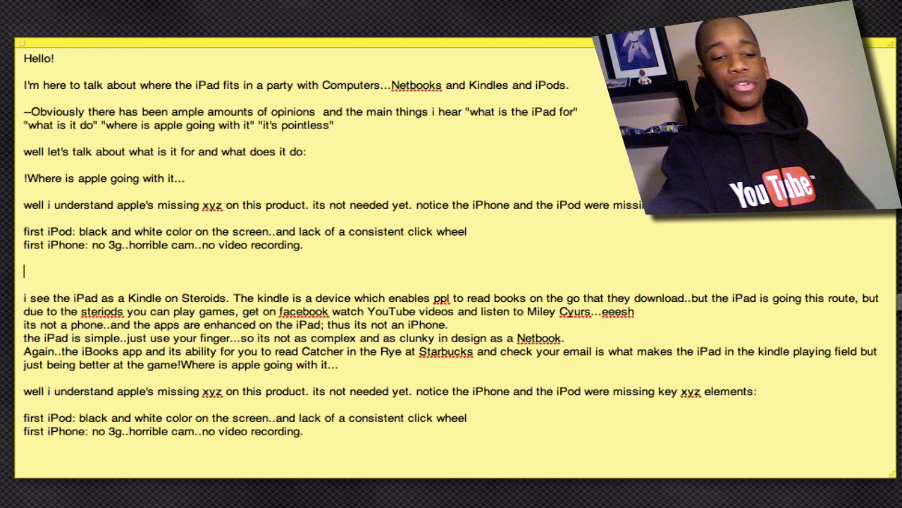
{"action": "key", "text": "super+z"}
{"action": "key", "text": "super+z"}
{"action": "key", "text": "super+z"}
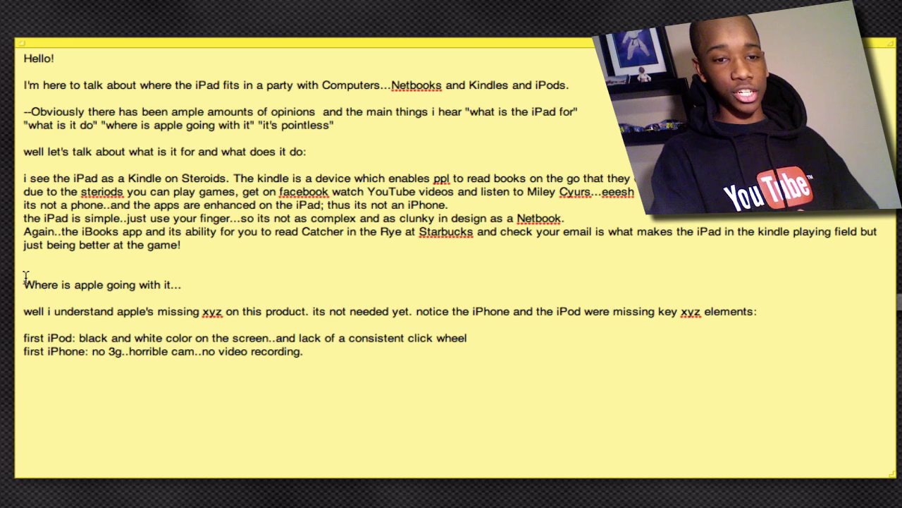
- Delete the 'i see the iPad' paragraph and paste new iPad text over the copied Apple section
{"action": "left_click_drag", "start_coordinate": [24, 277], "coordinate": [305, 366]}
{"action": "key", "text": "super+c"}
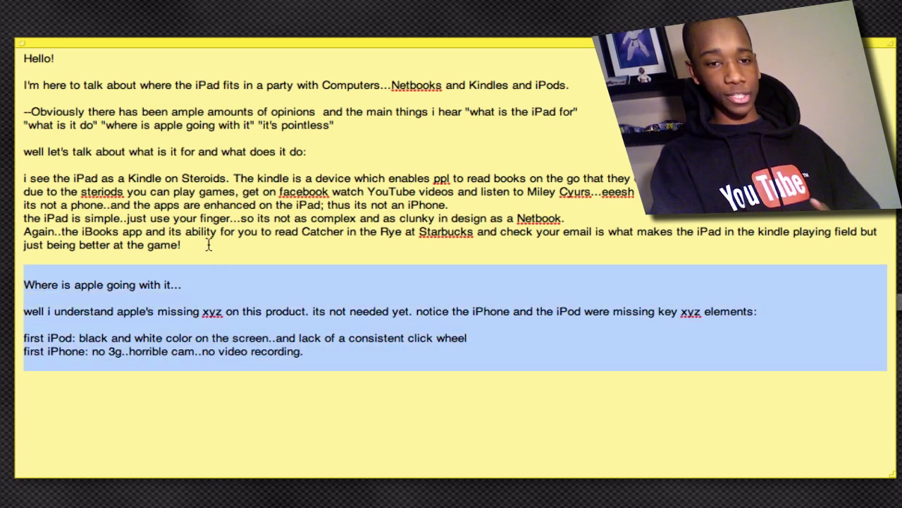
{"action": "left_click_drag", "start_coordinate": [208, 245], "coordinate": [6, 176]}
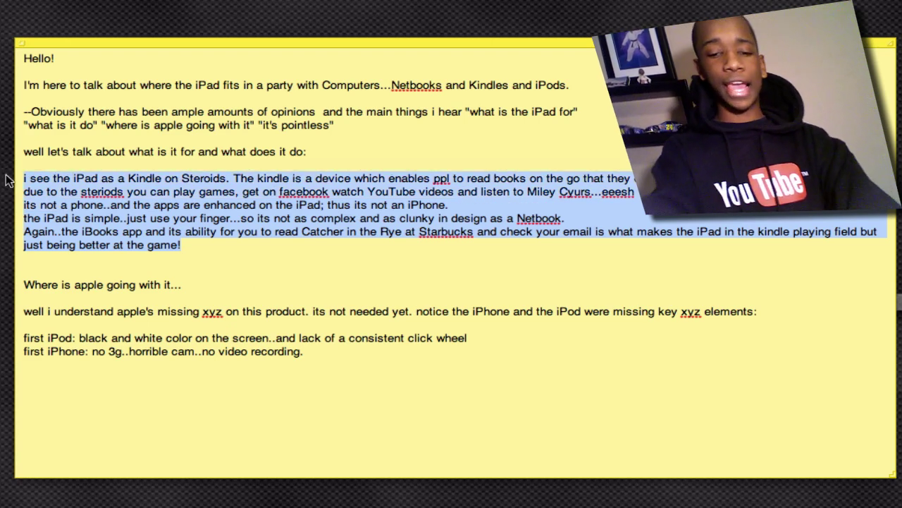
{"action": "key", "text": "BackSpace"}
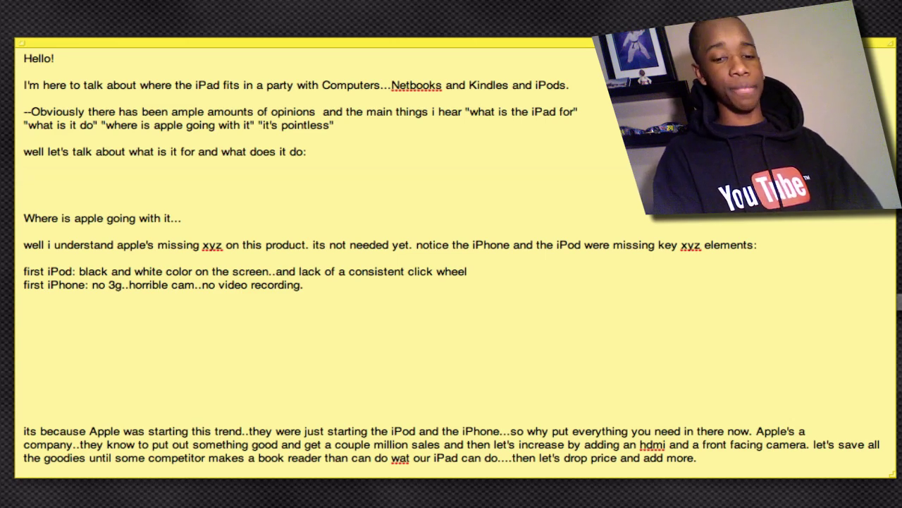
{"action": "key", "text": "super+v"}
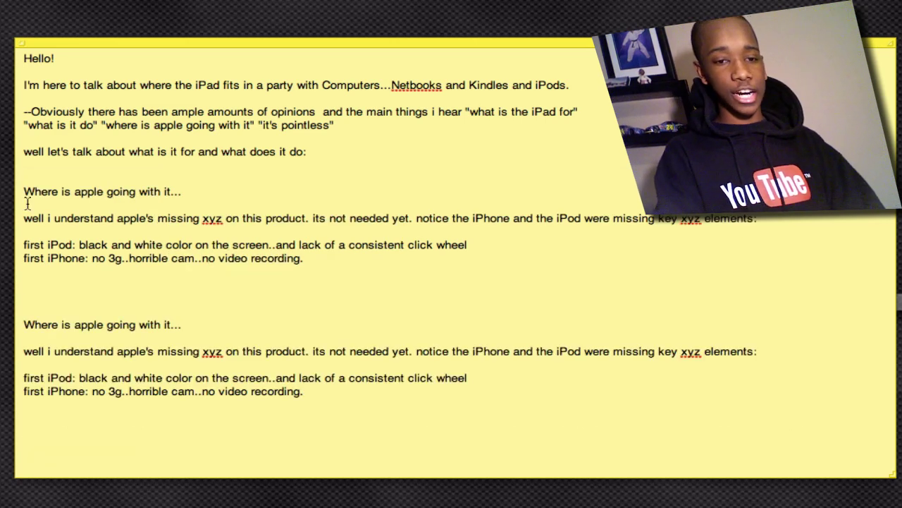
{"action": "left_click_drag", "start_coordinate": [20, 325], "coordinate": [295, 406]}
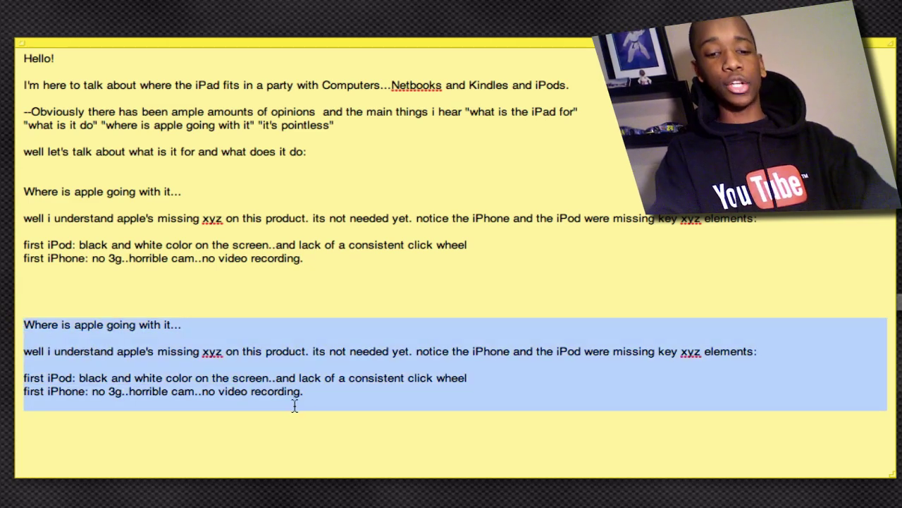
{"action": "type", "text": "i see the iPad as a Kindle on Steroids. The kindle is a device which enables ppl to read books on the go that they download..but the iPad is going this route, but due to the steriods you can play games, get on facebook watch YouTube videos and listen to Miley Cyurs…eeesh its not a phone..and the apps are enhanced on the iPad; thus its not an iPhone. the iPad is simple..just use your finger…so its not as complex and as clunky in design as a Netbook. Again..the iBooks app and its ability for you to read Catcher in the Rye at Starbucks and check your email is what makes the iPad in the kindle playing field but just being better at the game!"}
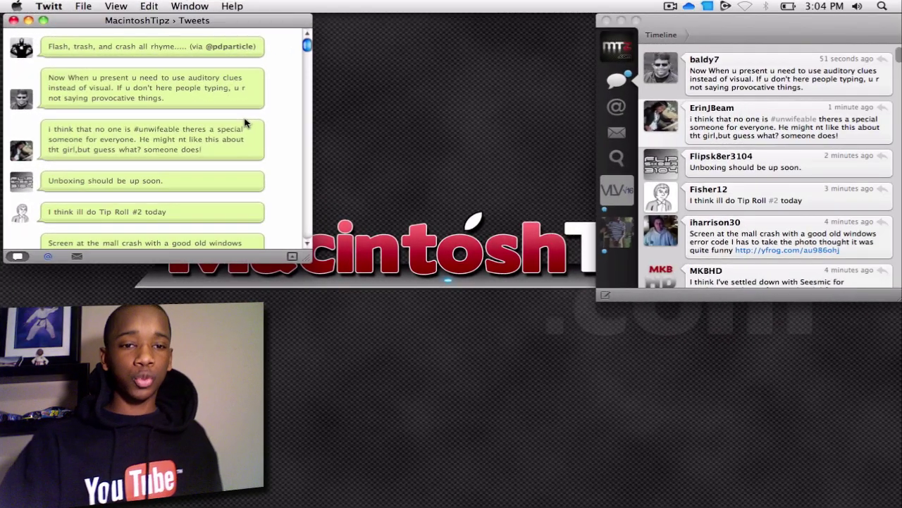
- Place the Tweetie Timeline window beside the Tweets window and scroll through the timeline
{"action": "left_click", "coordinate": [716, 73]}
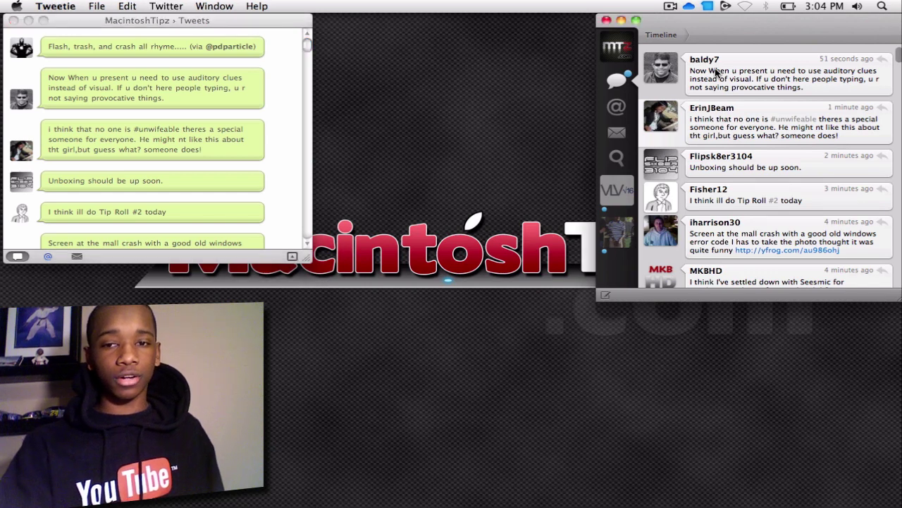
{"action": "left_click_drag", "start_coordinate": [711, 31], "coordinate": [684, 42]}
{"action": "left_click_drag", "start_coordinate": [280, 23], "coordinate": [325, 48]}
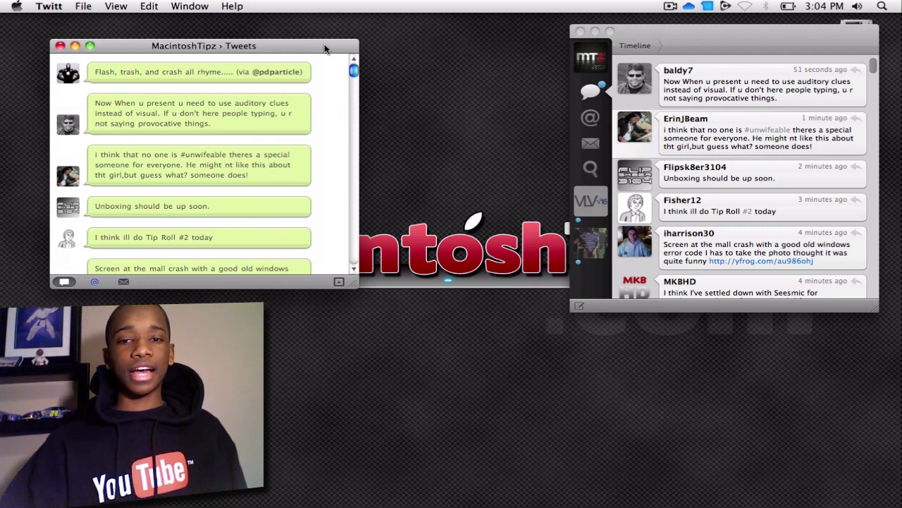
{"action": "left_click", "coordinate": [684, 42]}
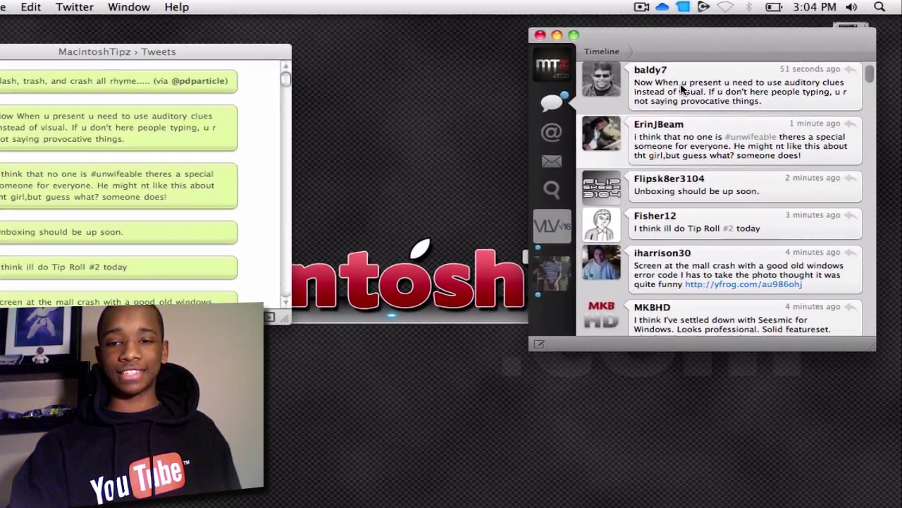
{"action": "scroll", "coordinate": [697, 107], "scroll_direction": "down", "scroll_amount": 1}
{"action": "scroll", "coordinate": [644, 133], "scroll_direction": "down", "scroll_amount": 2}
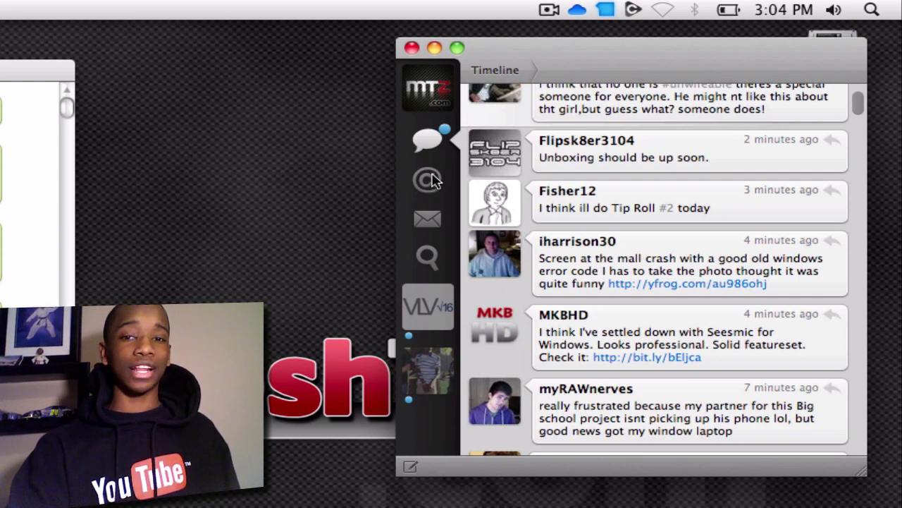
- Browse mentions and direct messages, search tweets for iPad, then return to the timeline
{"action": "left_click", "coordinate": [431, 180]}
{"action": "left_click", "coordinate": [428, 218]}
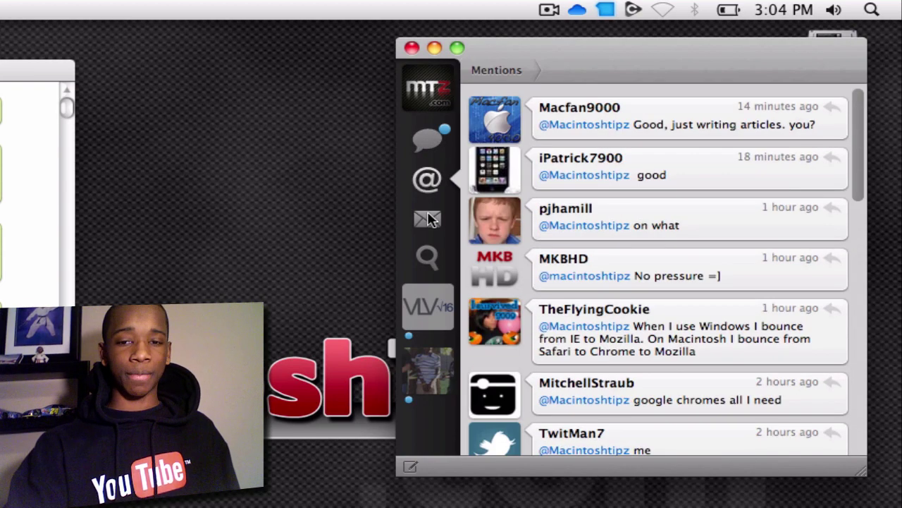
{"action": "left_click", "coordinate": [427, 255]}
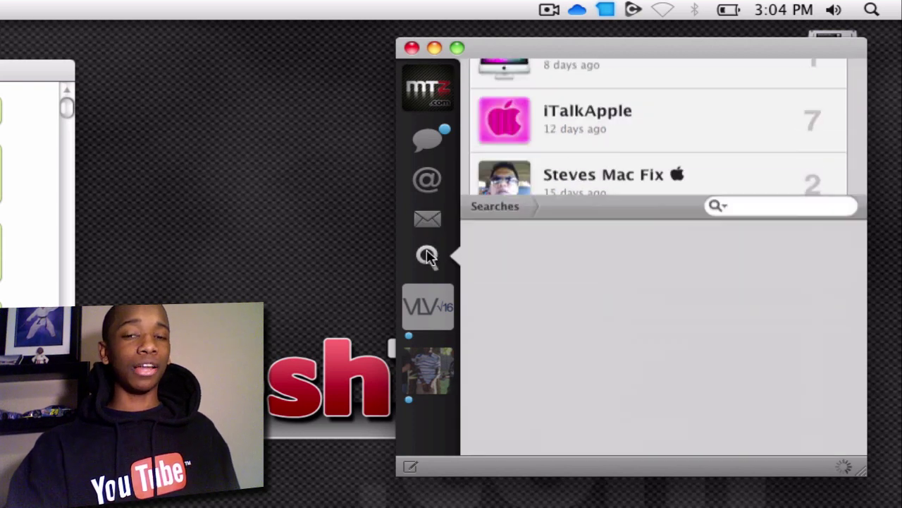
{"action": "type", "text": "iPad"}
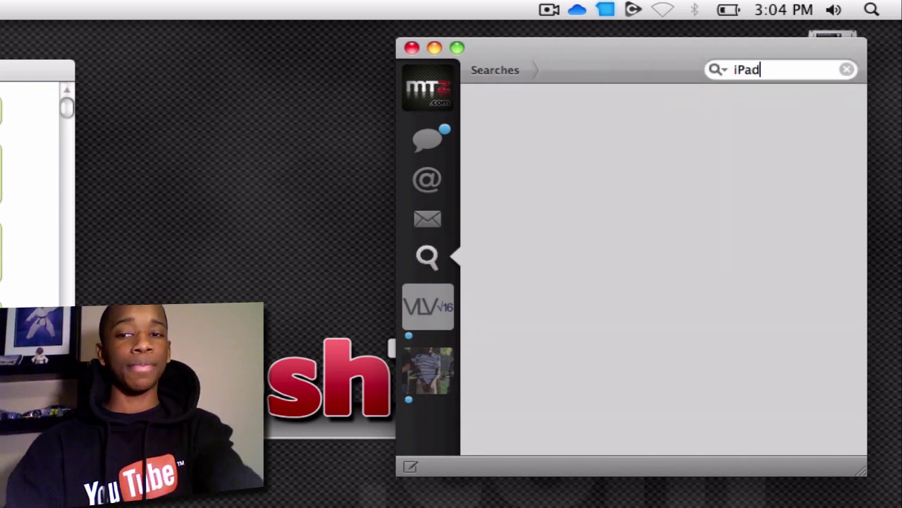
{"action": "key", "text": "Return"}
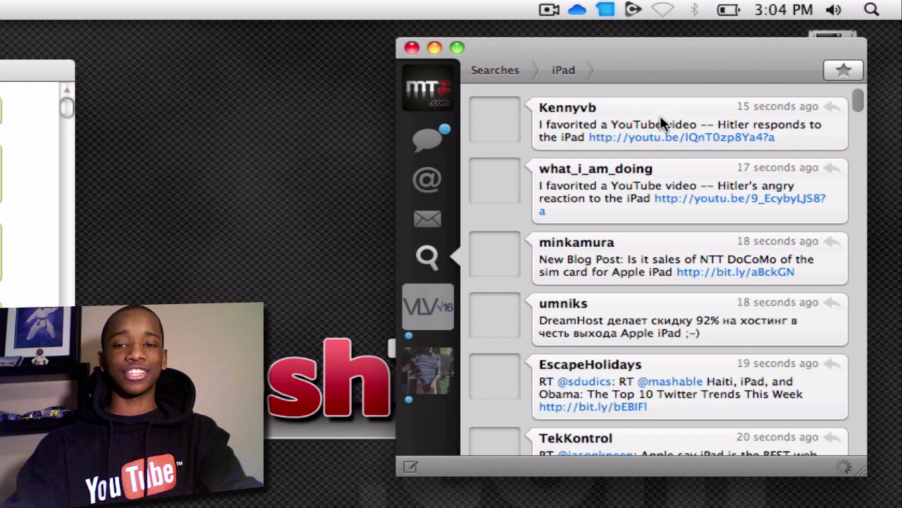
{"action": "scroll", "coordinate": [659, 127], "scroll_direction": "down", "scroll_amount": 5}
{"action": "scroll", "coordinate": [654, 138], "scroll_direction": "down", "scroll_amount": 15}
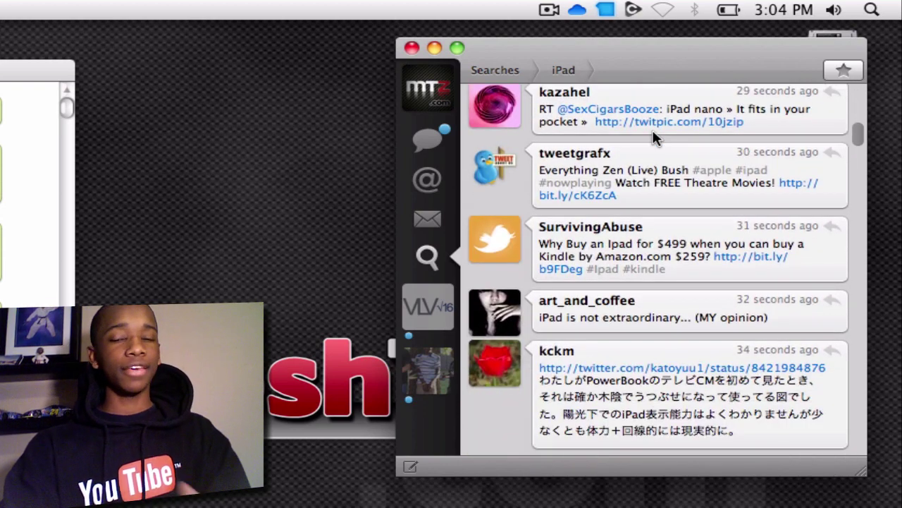
{"action": "left_click", "coordinate": [428, 138]}
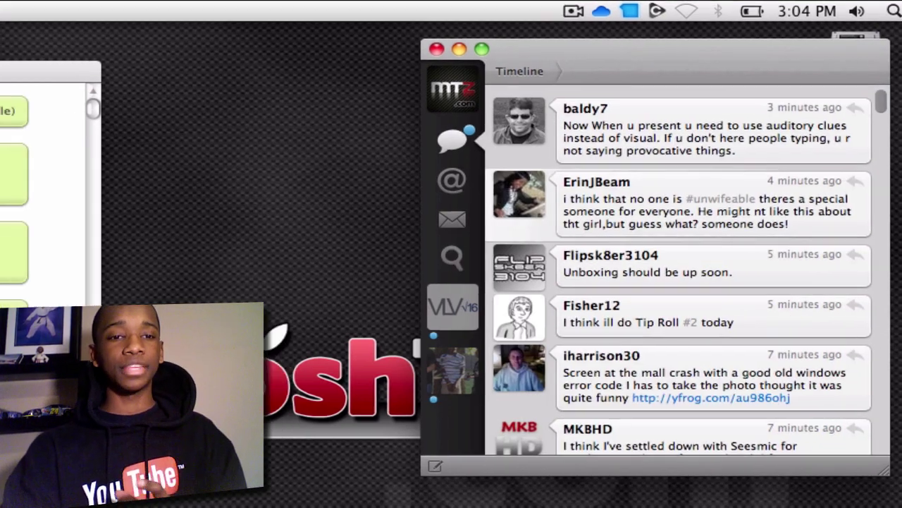
- Enlarge Twitt's MacintoshTipz window and switch it to the Mentions list
{"action": "left_click", "coordinate": [178, 225]}
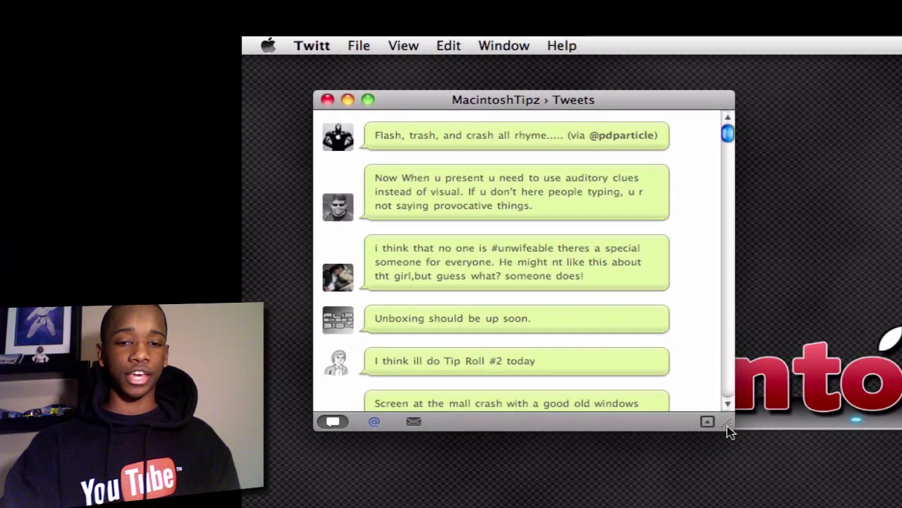
{"action": "left_click_drag", "start_coordinate": [730, 432], "coordinate": [892, 447]}
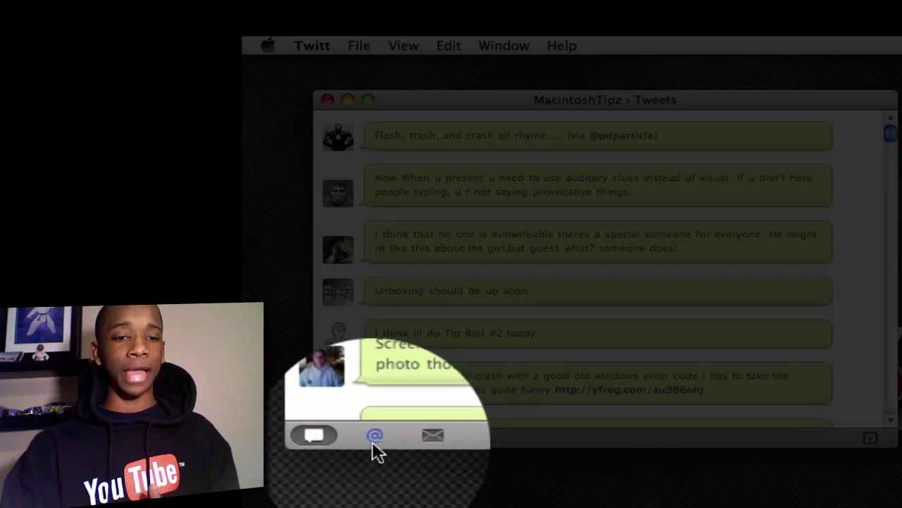
{"action": "left_click", "coordinate": [374, 440]}
{"action": "scroll", "coordinate": [425, 294], "scroll_direction": "down", "scroll_amount": 10}
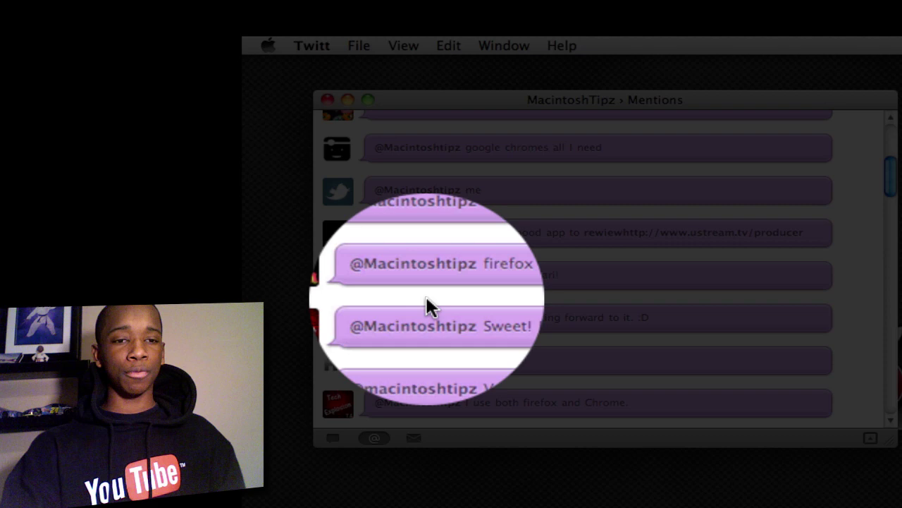
{"action": "scroll", "coordinate": [428, 304], "scroll_direction": "up", "scroll_amount": 6}
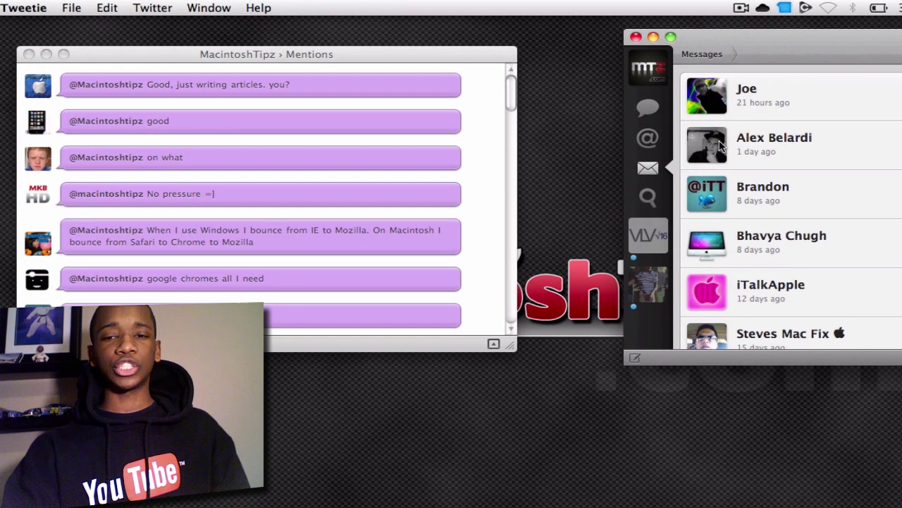
{"action": "scroll", "coordinate": [720, 146], "scroll_direction": "down", "scroll_amount": 1}
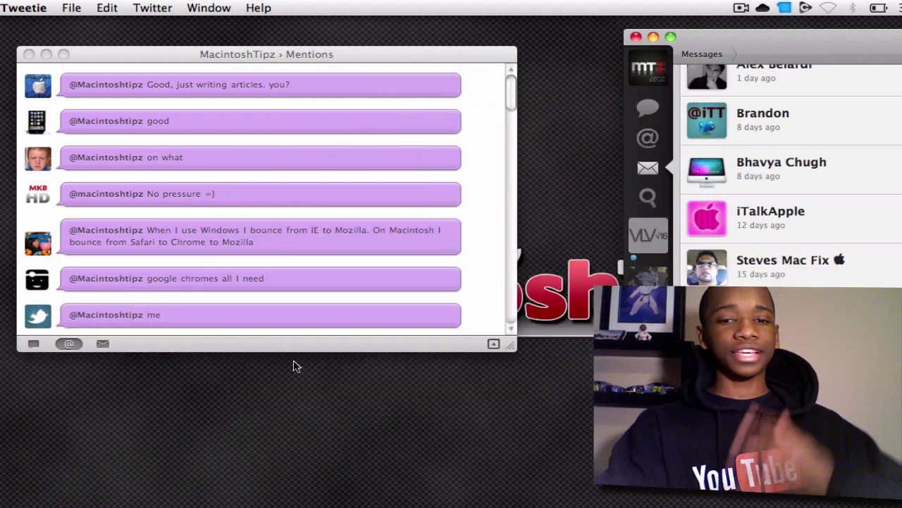
- Send the tweet 'hey hows it going im recording' from Twitt
{"action": "left_click", "coordinate": [493, 344]}
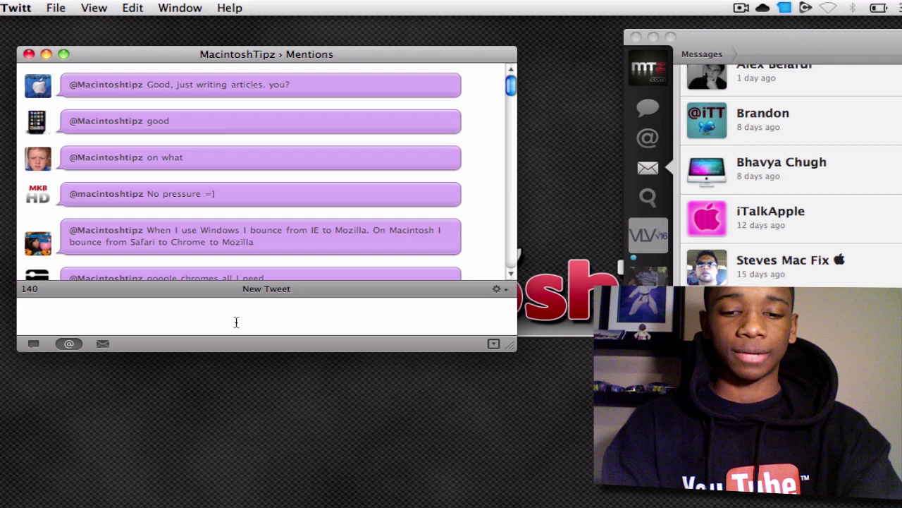
{"action": "type", "text": "hey hows i"}
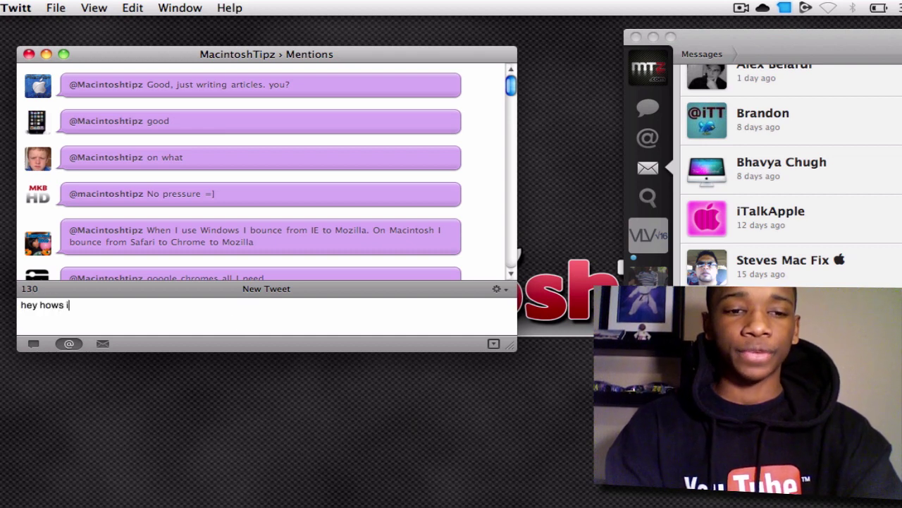
{"action": "type", "text": "t going im recording"}
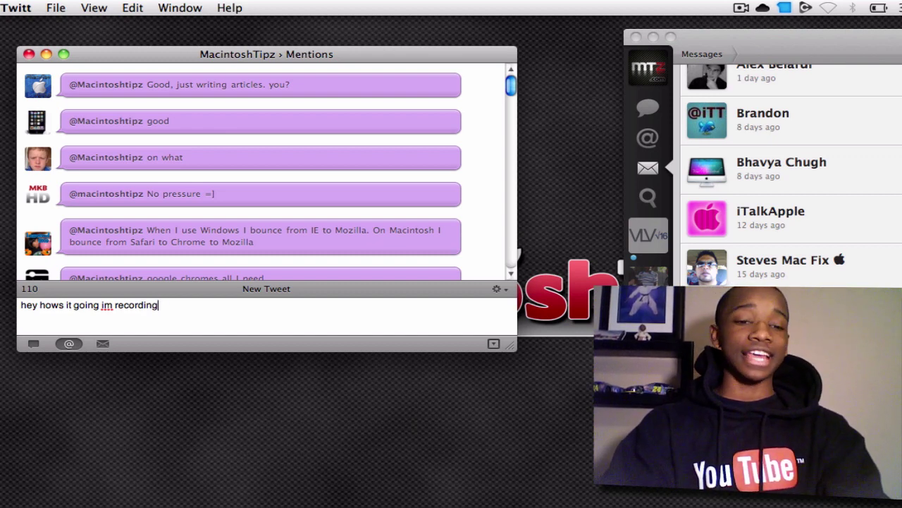
{"action": "key", "text": "Return"}
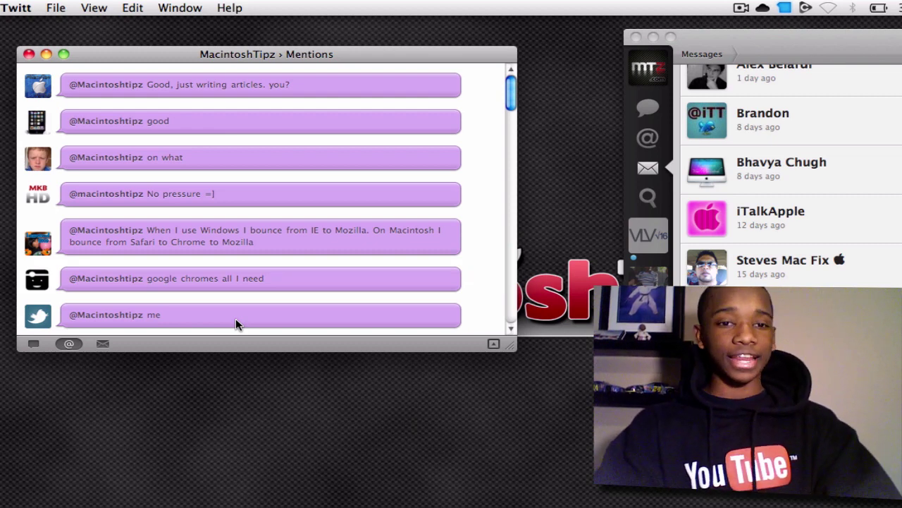
- Show your own tweets, open the yfrog mall photo from a tweet, then close it
{"action": "left_click", "coordinate": [34, 344]}
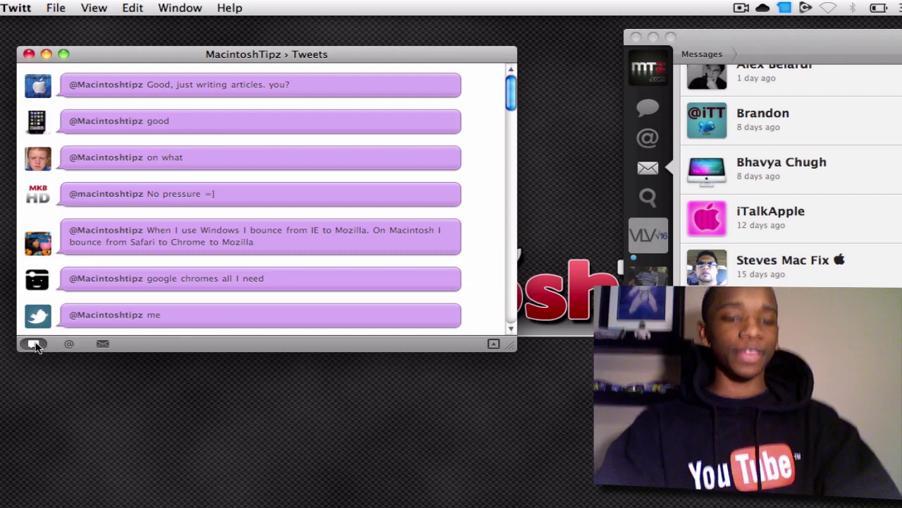
{"action": "scroll", "coordinate": [196, 247], "scroll_direction": "down", "scroll_amount": 3}
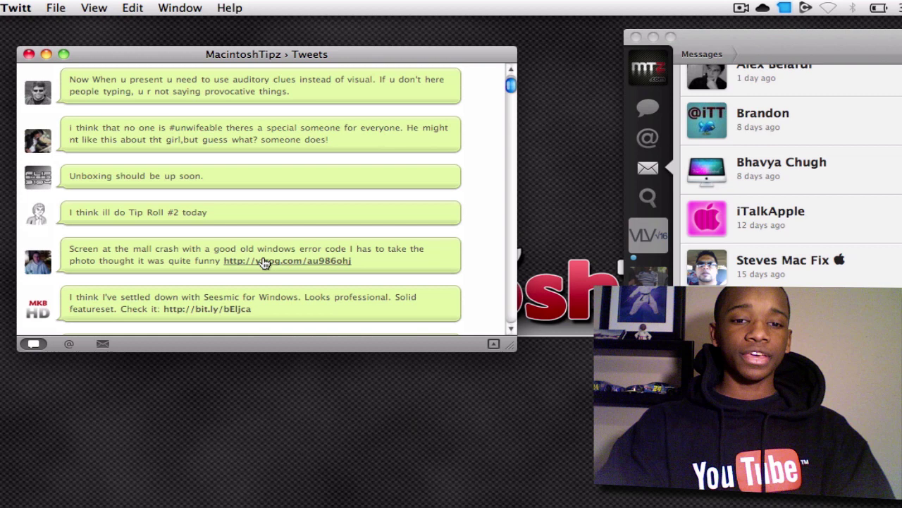
{"action": "left_click", "coordinate": [265, 262]}
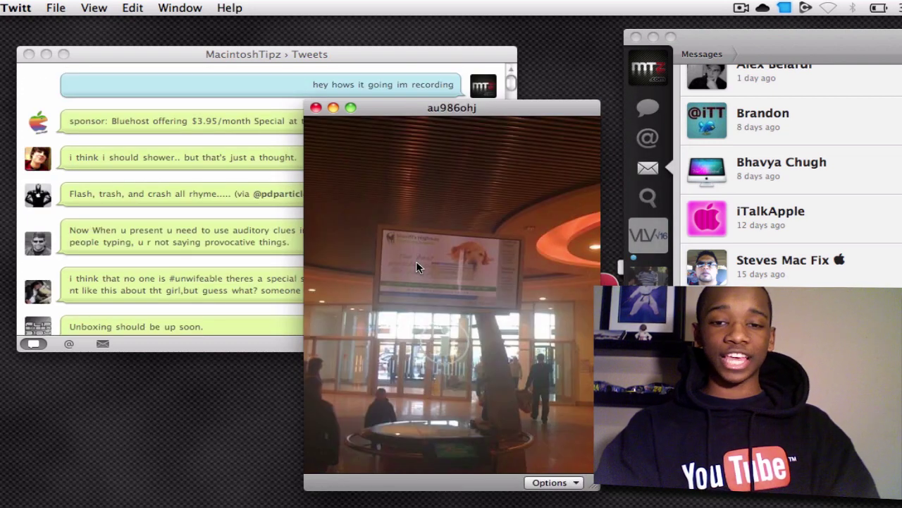
{"action": "left_click", "coordinate": [648, 107]}
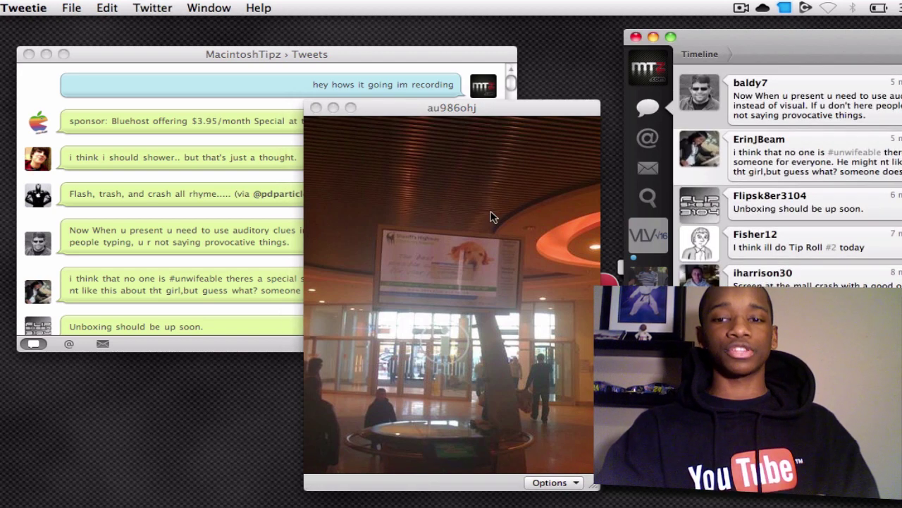
{"action": "left_click", "coordinate": [317, 108]}
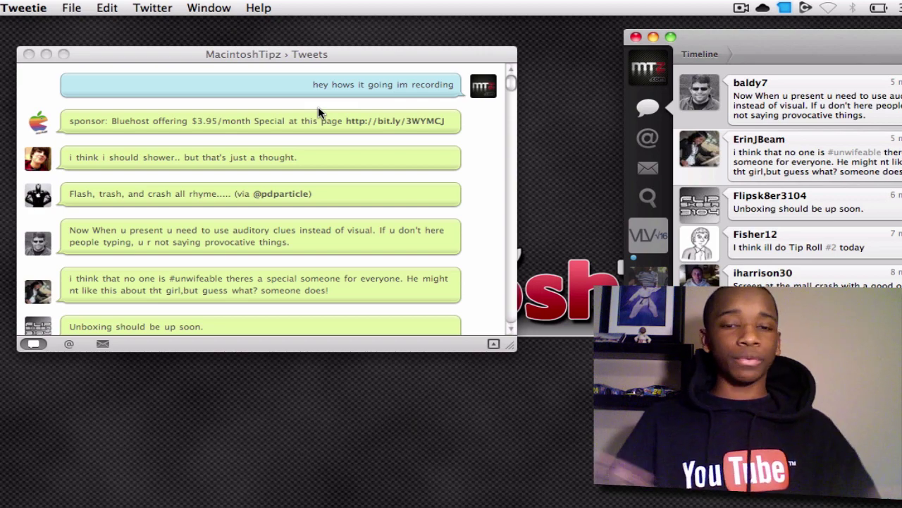
{"action": "key", "text": "super+Tab"}
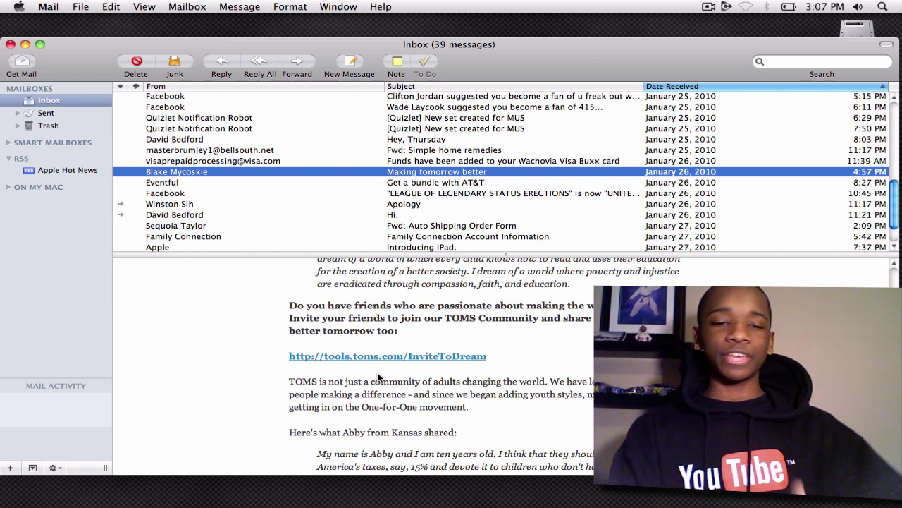
- Scroll the TOMS 'Making tomorrow better' message down to its InviteToDream link
{"action": "scroll", "coordinate": [378, 378], "scroll_direction": "down", "scroll_amount": 2}
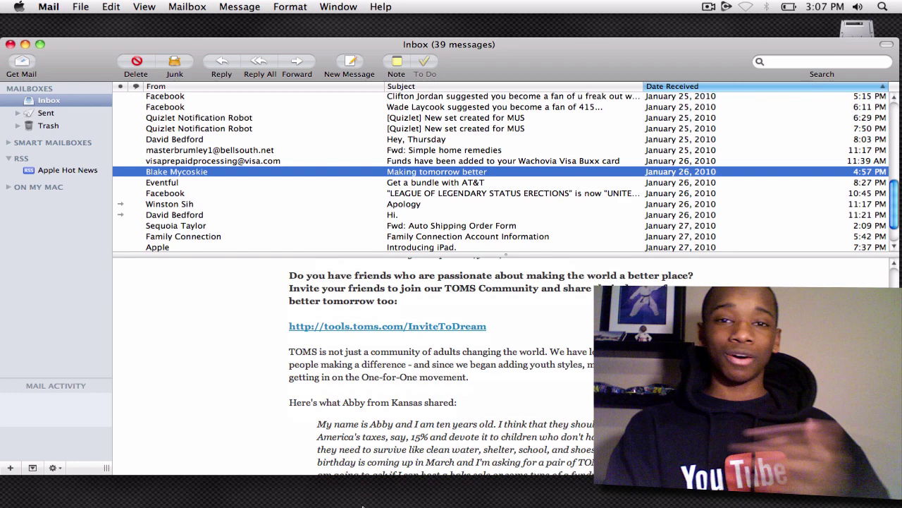
{"action": "mouse_move", "coordinate": [353, 503]}
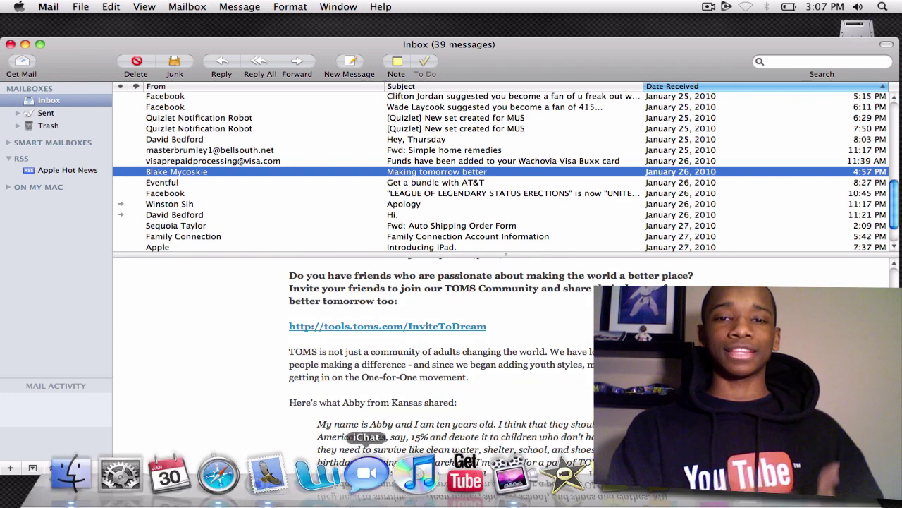
- Set Choosy as the default web browser in Safari's General preferences and close them
{"action": "left_click", "coordinate": [224, 497]}
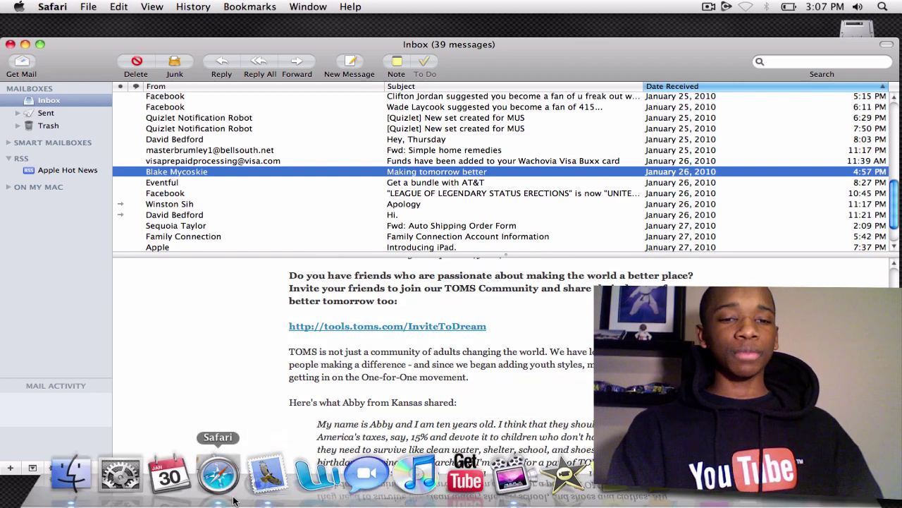
{"action": "key", "text": "super+comma"}
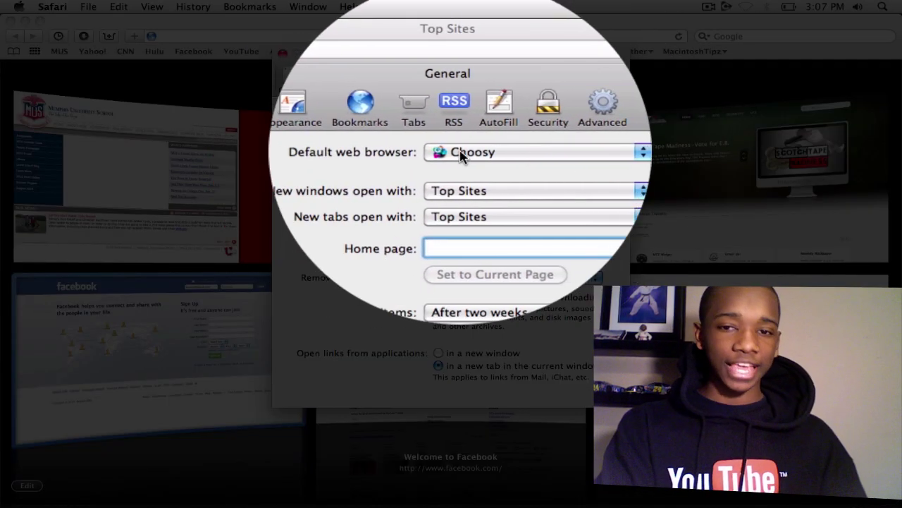
{"action": "left_click", "coordinate": [462, 157]}
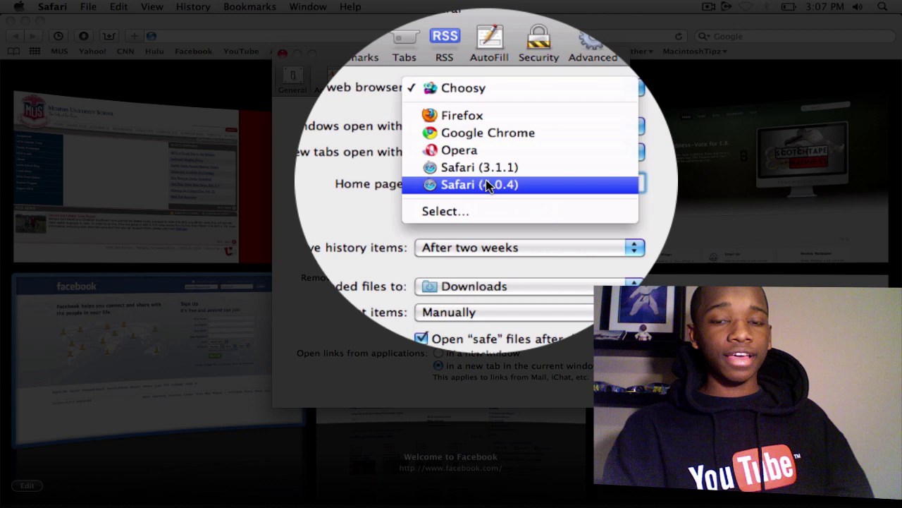
{"action": "left_click", "coordinate": [487, 185]}
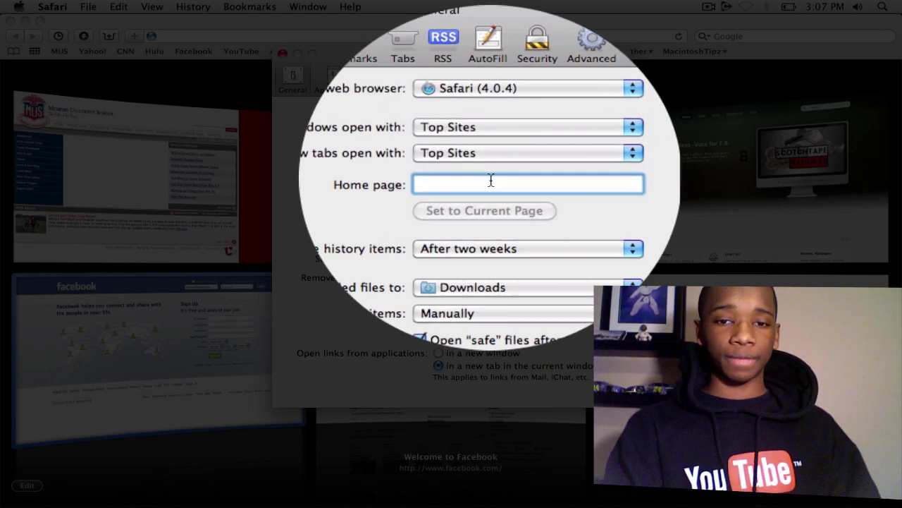
{"action": "left_click", "coordinate": [505, 158]}
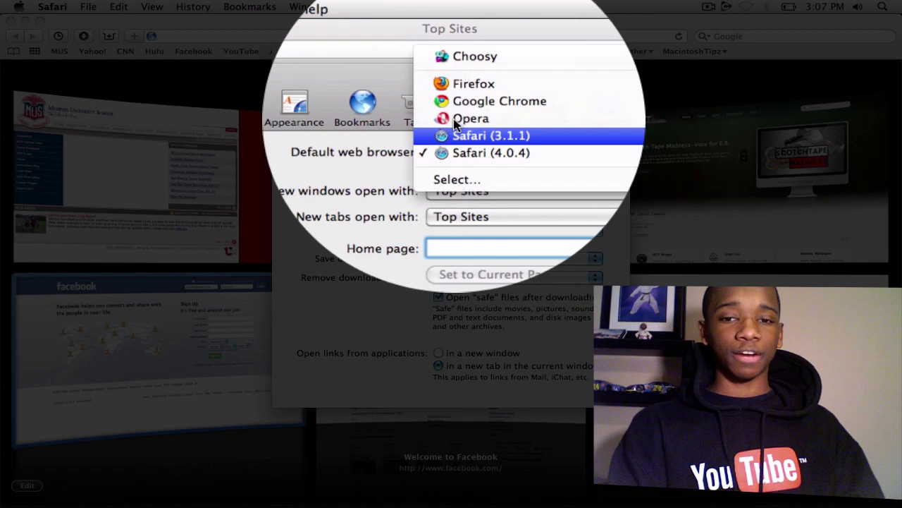
{"action": "left_click", "coordinate": [455, 86]}
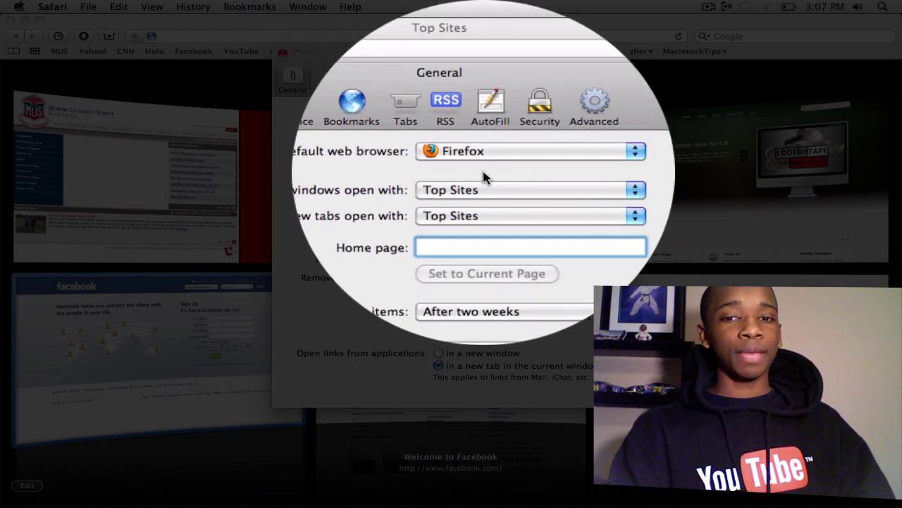
{"action": "left_click", "coordinate": [482, 111]}
{"action": "left_click", "coordinate": [466, 95]}
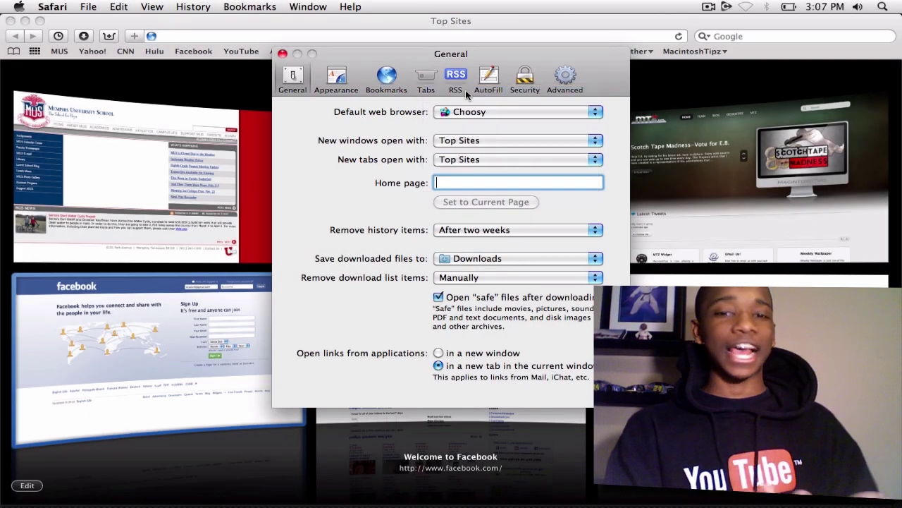
{"action": "left_click", "coordinate": [282, 54]}
- Open the Choosy pane in System Preferences, allowing the preferences to reopen
{"action": "mouse_move", "coordinate": [155, 504]}
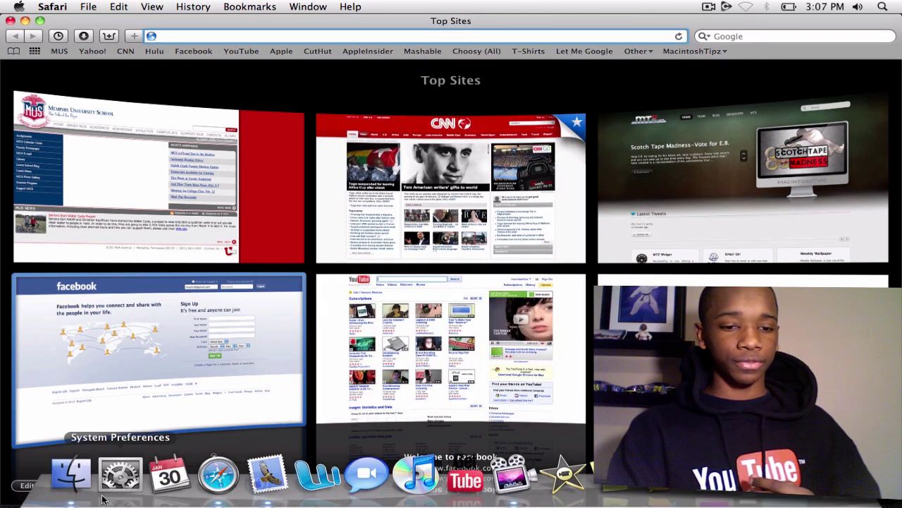
{"action": "left_click", "coordinate": [120, 474]}
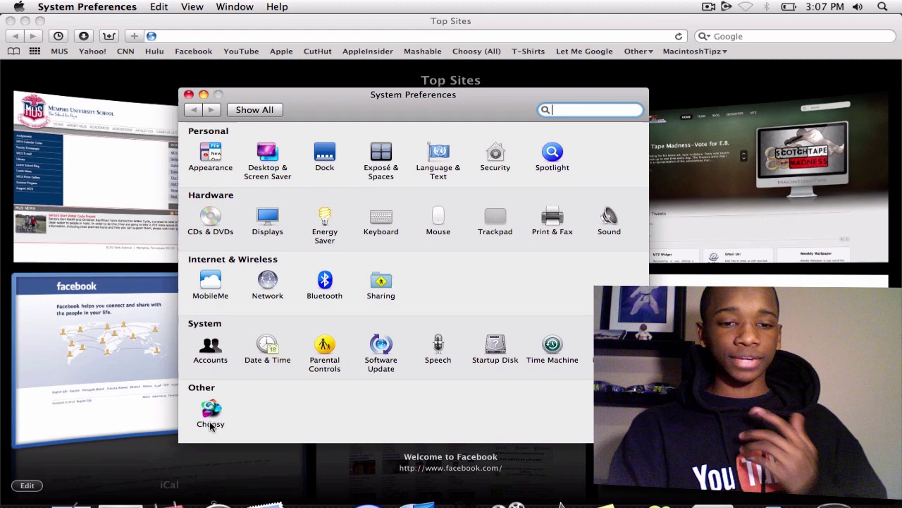
{"action": "left_click", "coordinate": [211, 413]}
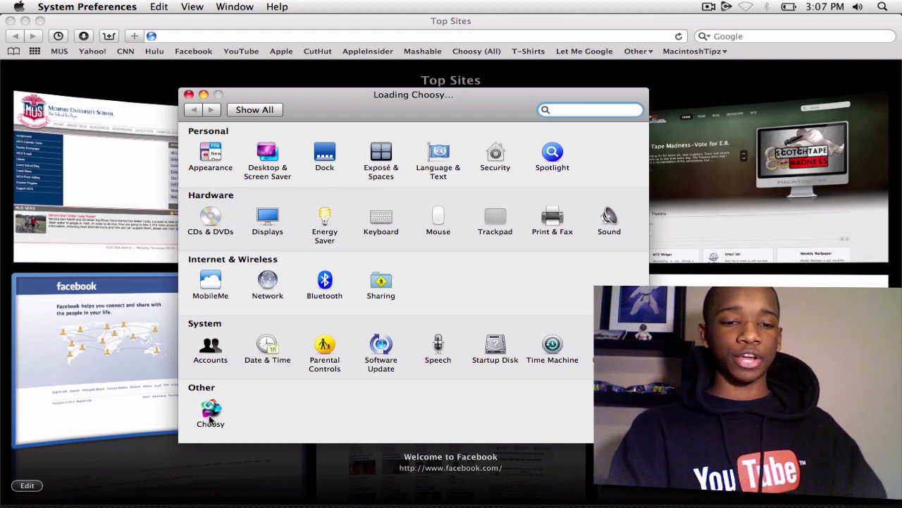
{"action": "key", "text": "Return"}
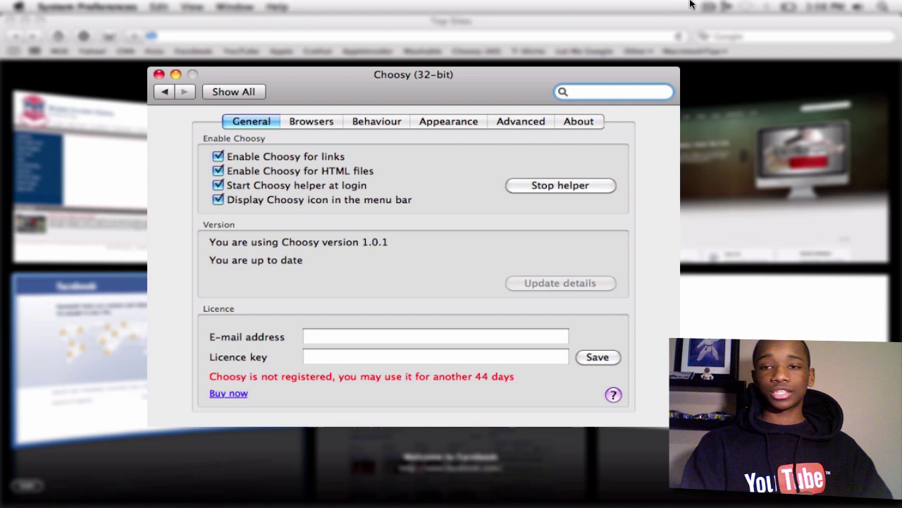
- Review Choosy's menu-bar browser list, its Browsers priority list and its Behaviour options
{"action": "left_click", "coordinate": [728, 7]}
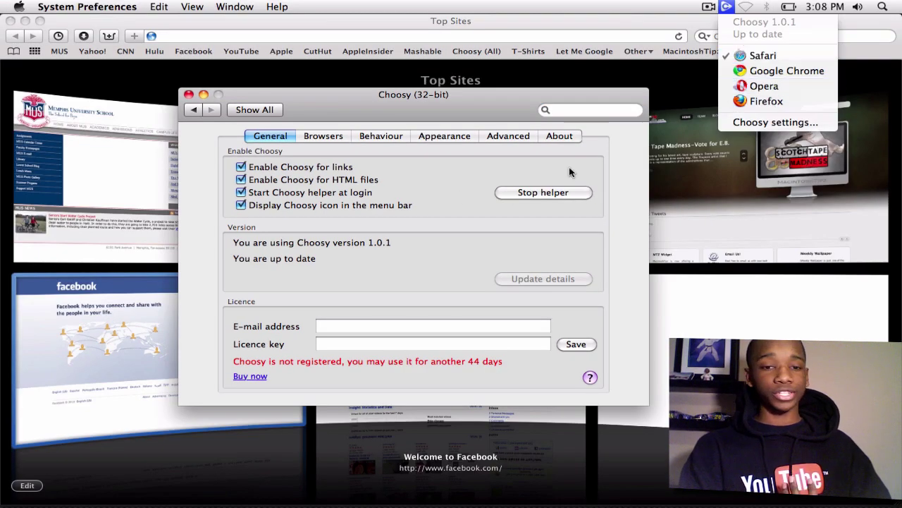
{"action": "left_click", "coordinate": [432, 253]}
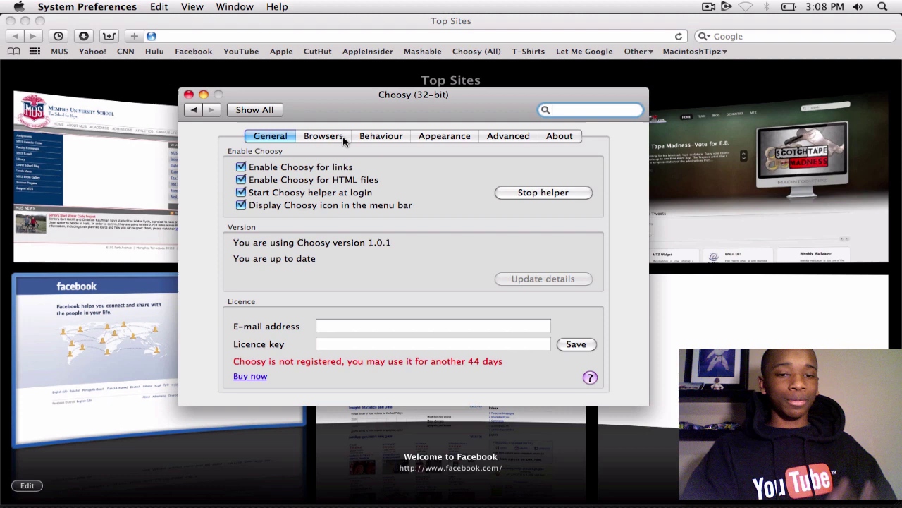
{"action": "left_click", "coordinate": [343, 136]}
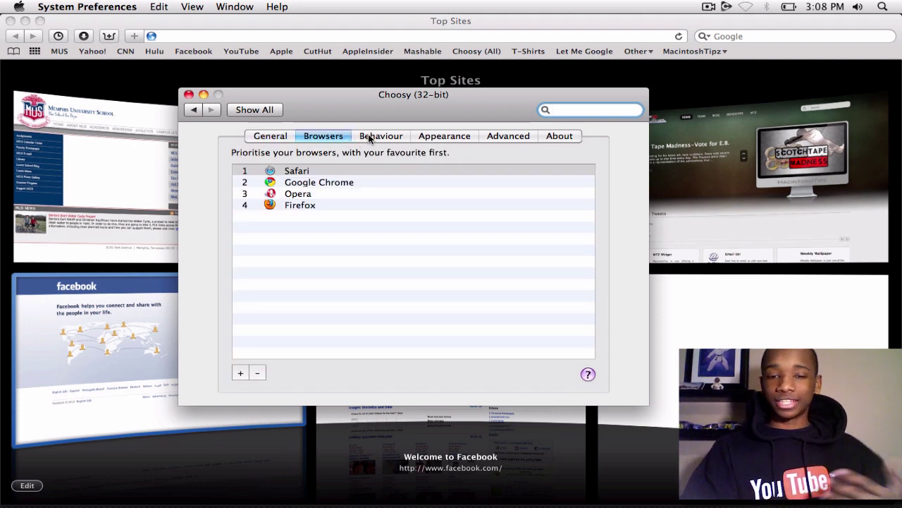
{"action": "left_click", "coordinate": [370, 138]}
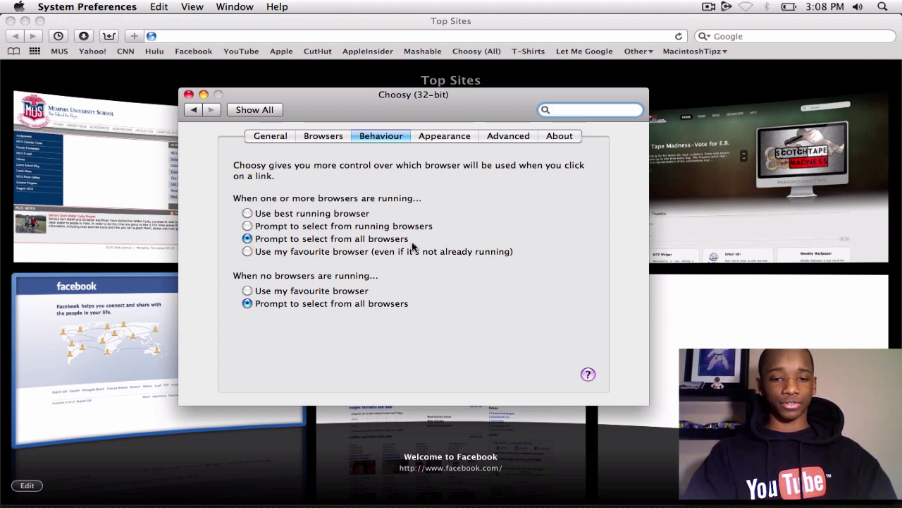
{"action": "key", "text": "F9"}
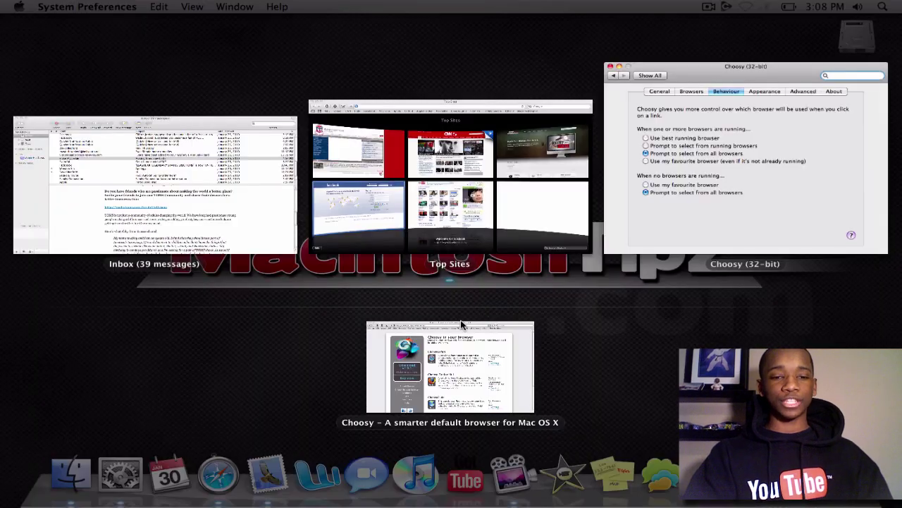
- Open the TOMS invitation link from Mail in Google Chrome, scroll the page, then show all windows
{"action": "left_click", "coordinate": [265, 212]}
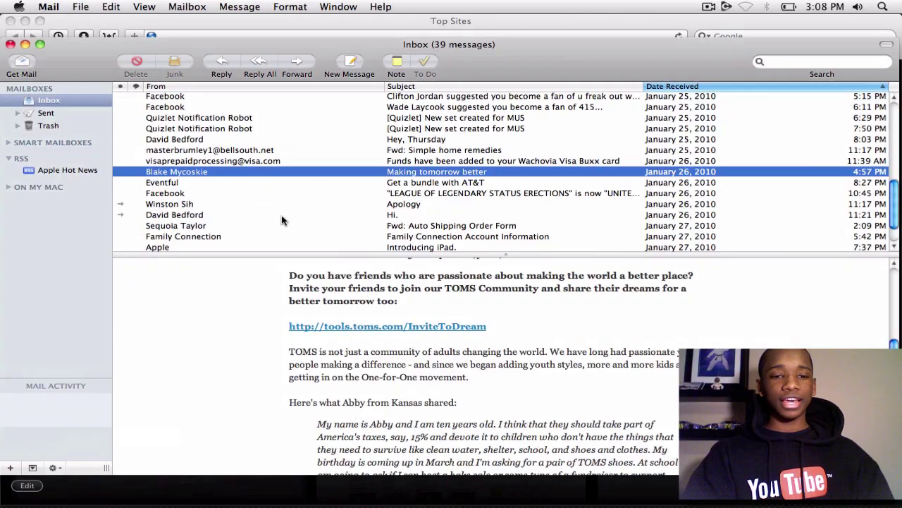
{"action": "left_click", "coordinate": [455, 326]}
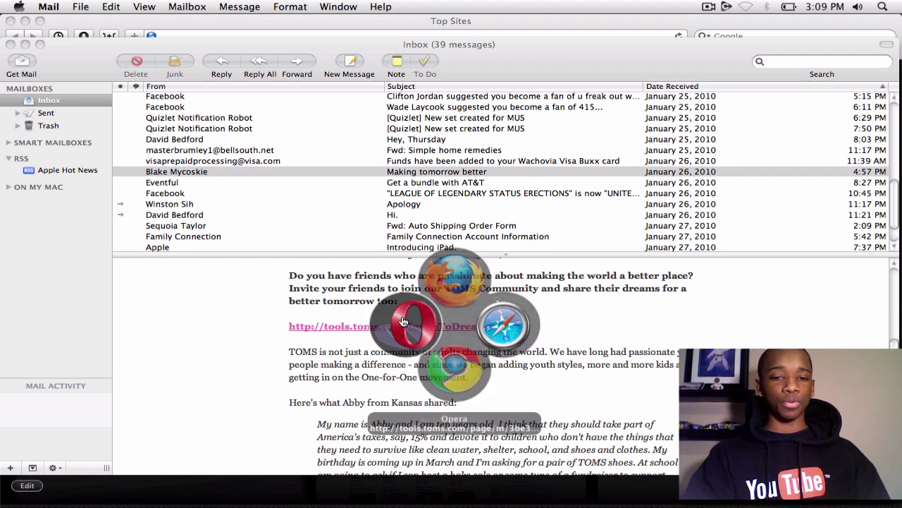
{"action": "left_click", "coordinate": [470, 368]}
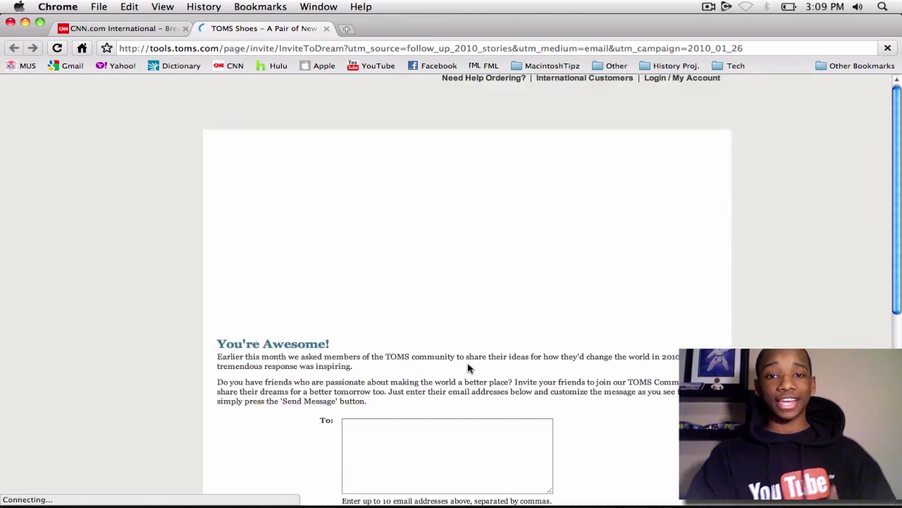
{"action": "scroll", "coordinate": [469, 368], "scroll_direction": "down", "scroll_amount": 10}
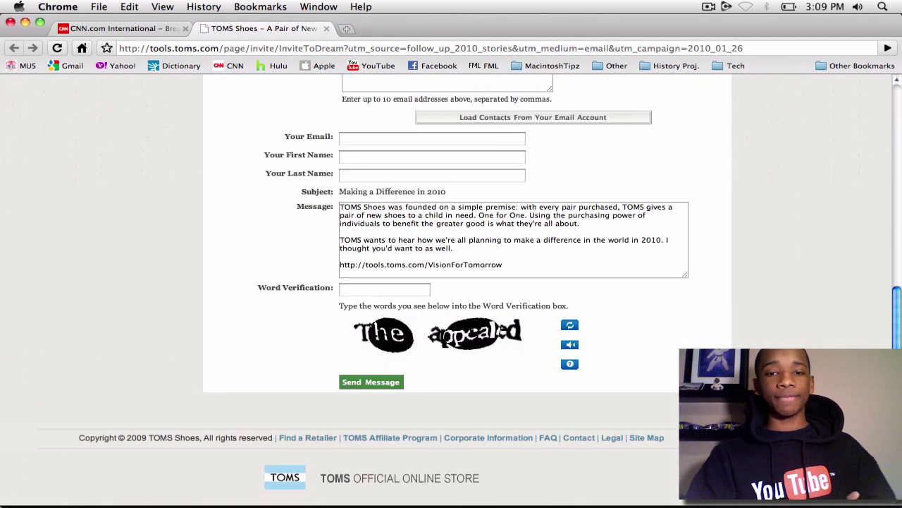
{"action": "key", "text": "F9"}
{"action": "key", "text": "F9"}
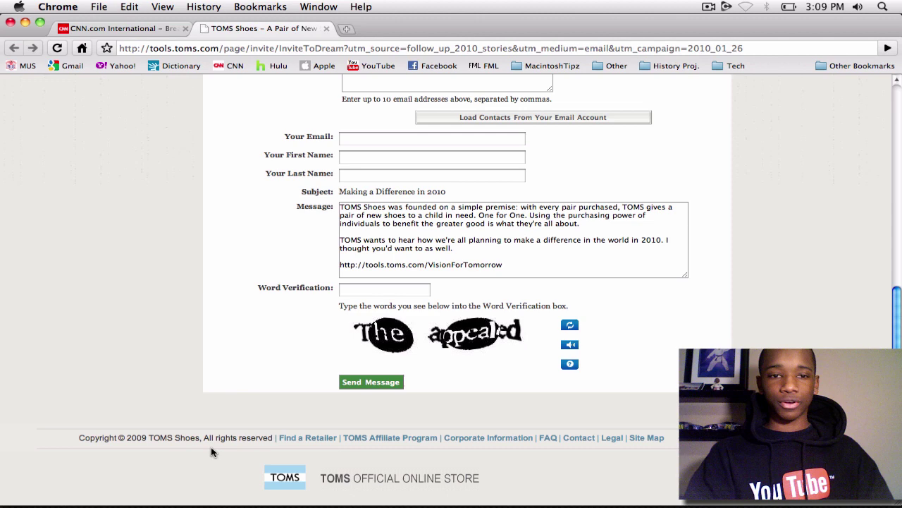
{"action": "key", "text": "F9"}
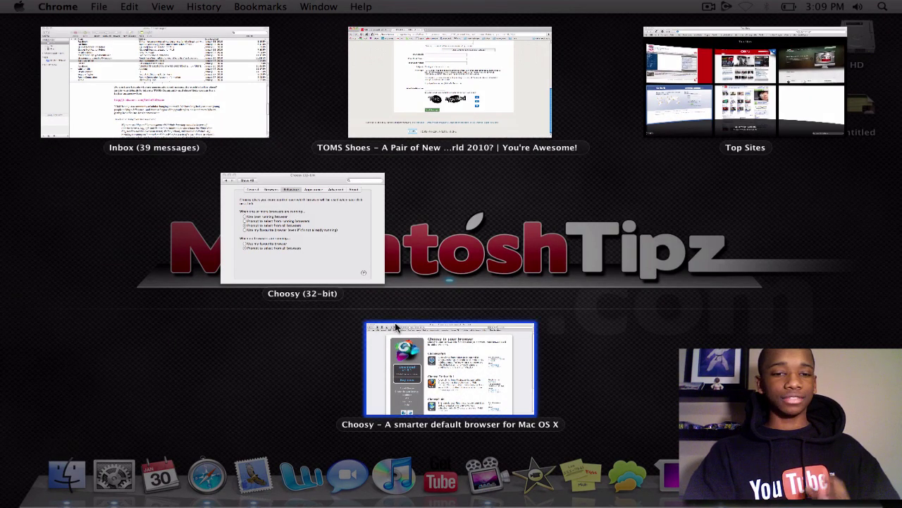
- Set Choosy to 'Prompt to select from running browsers'
{"action": "left_click", "coordinate": [353, 273]}
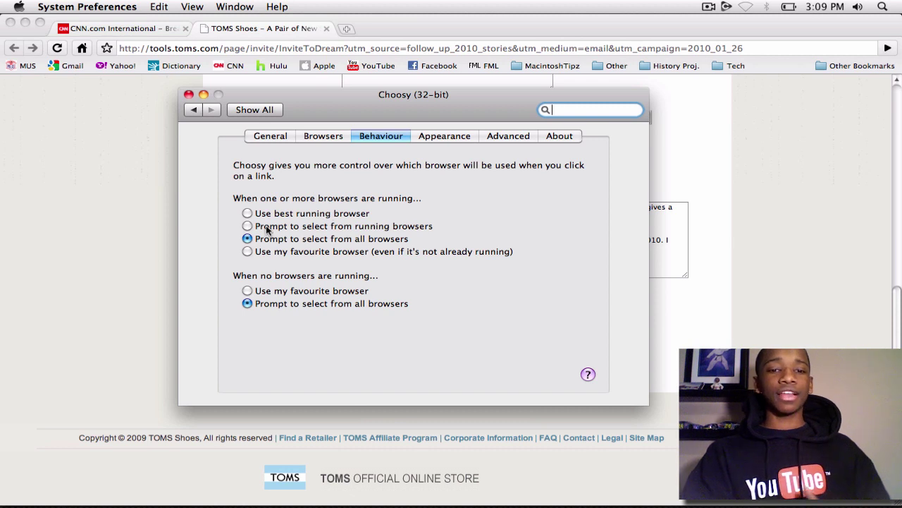
{"action": "mouse_move", "coordinate": [272, 499]}
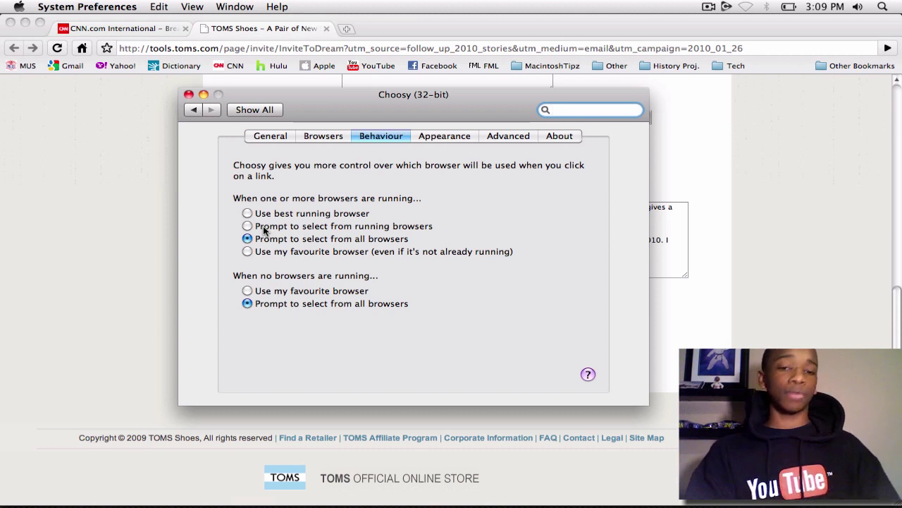
{"action": "left_click", "coordinate": [250, 227]}
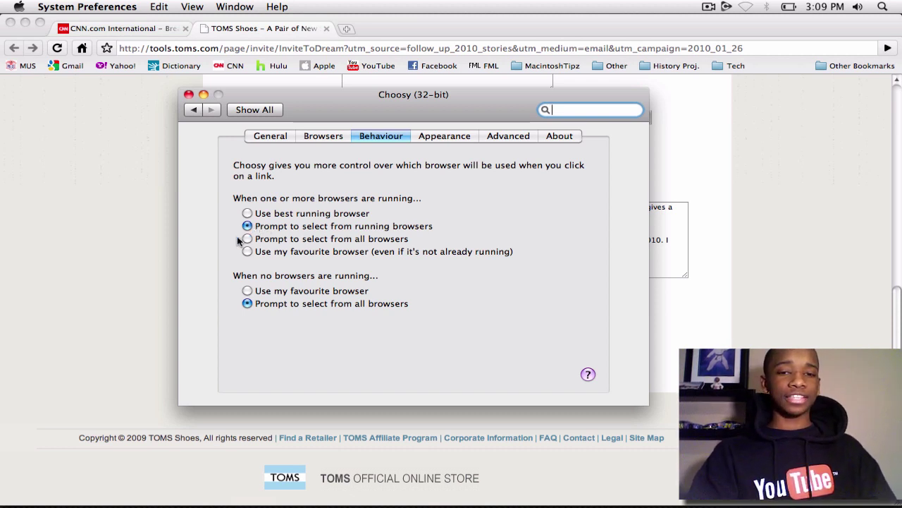
- Open the InviteToDream link in Mail to confirm only Chrome and Safari are offered
{"action": "key", "text": "F9"}
{"action": "left_click", "coordinate": [188, 43]}
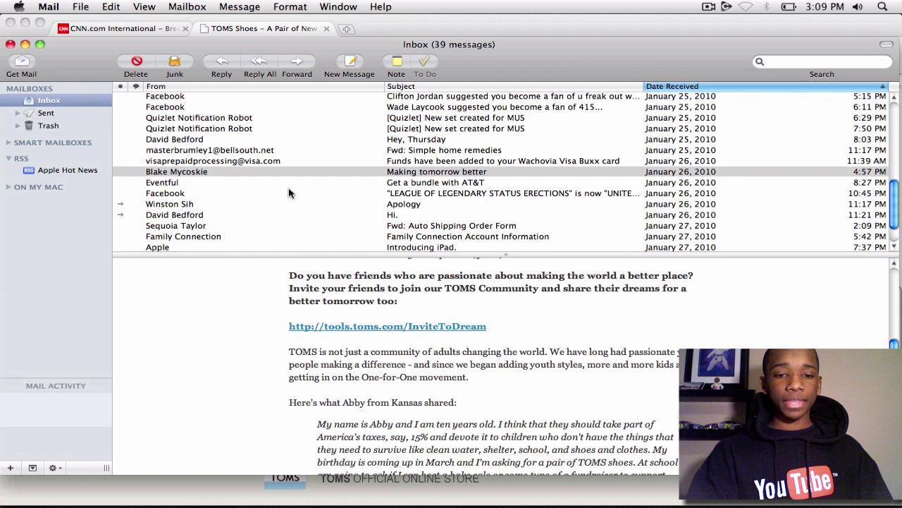
{"action": "left_click", "coordinate": [374, 327]}
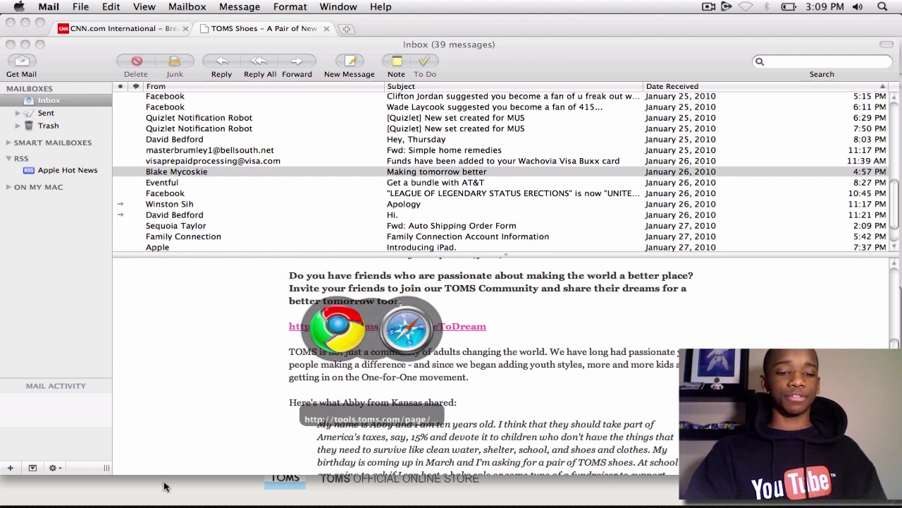
{"action": "key", "text": "F9"}
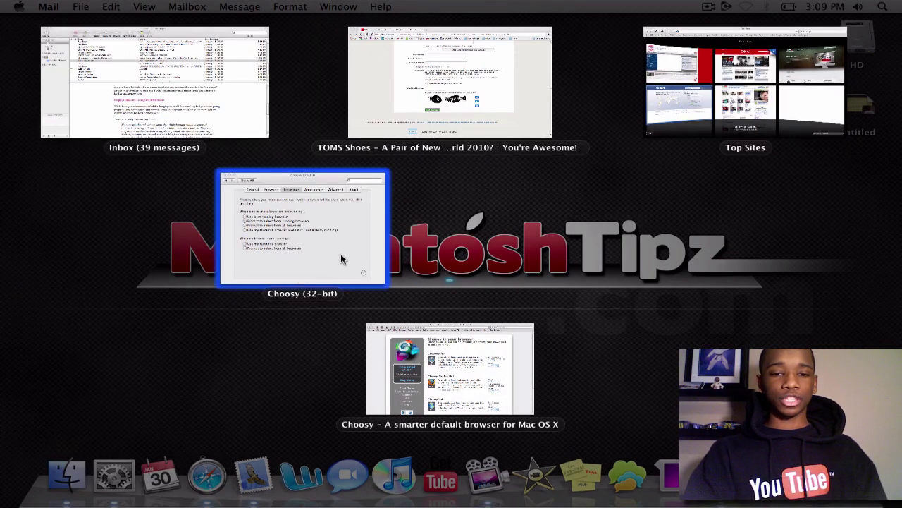
- Set Choosy's prompt to show browser icons in a row and preview it on the TOMS link
{"action": "left_click", "coordinate": [341, 260]}
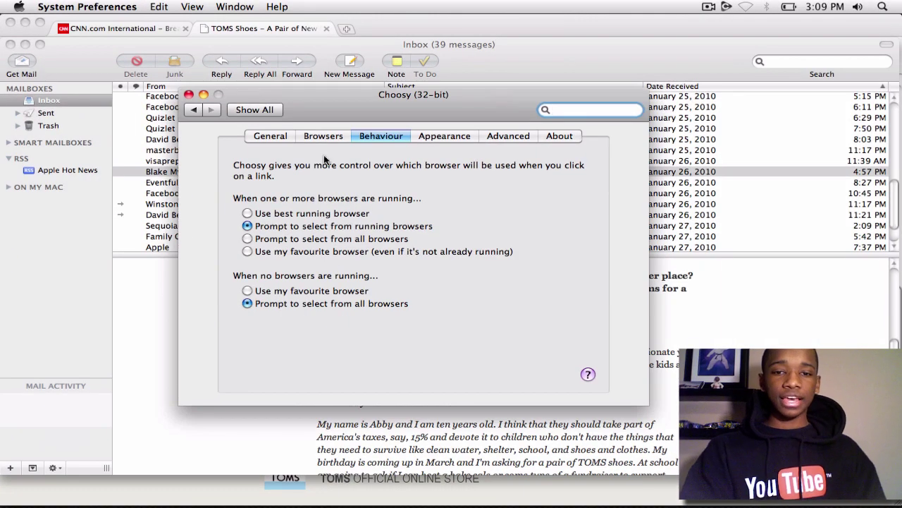
{"action": "left_click", "coordinate": [446, 143]}
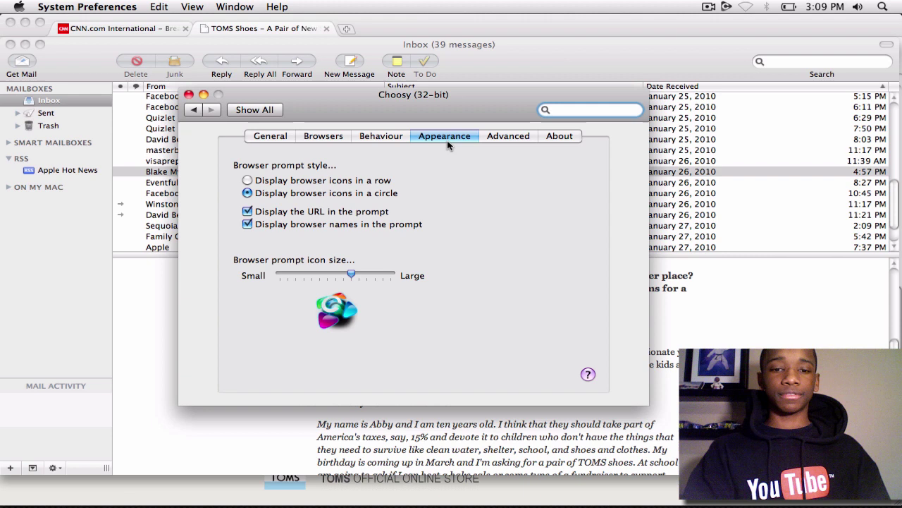
{"action": "left_click", "coordinate": [248, 181]}
{"action": "left_click", "coordinate": [175, 330]}
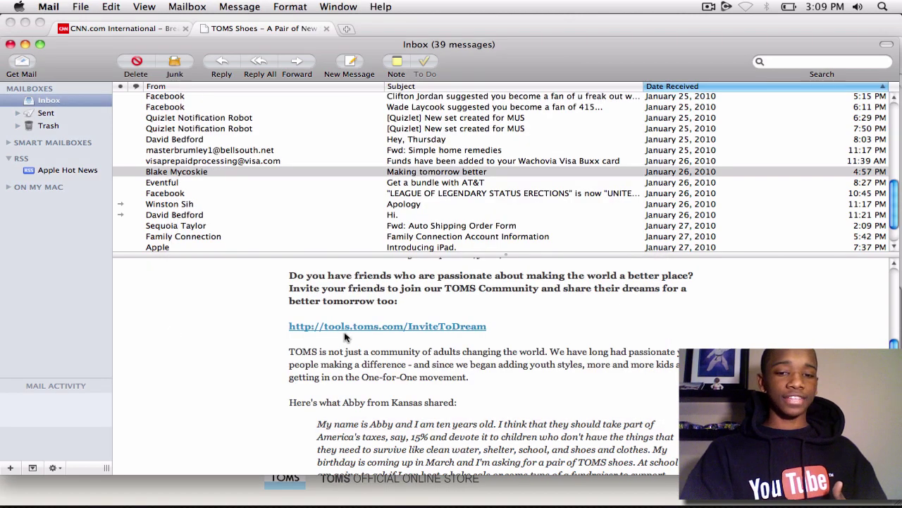
{"action": "left_click", "coordinate": [353, 330]}
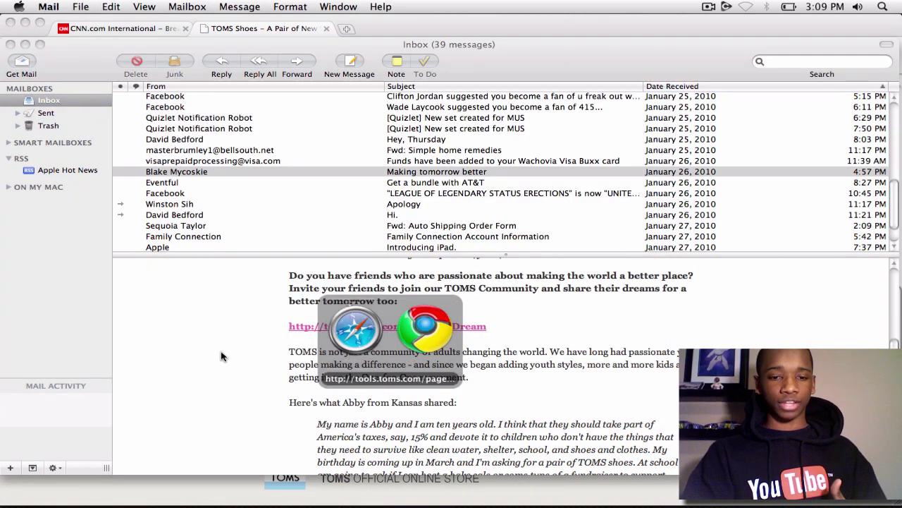
- Enlarge the prompt icons to Large, test them on the InviteToDream link, then quit System Preferences
{"action": "key", "text": "F9"}
{"action": "key", "text": "F9"}
{"action": "key", "text": "F9"}
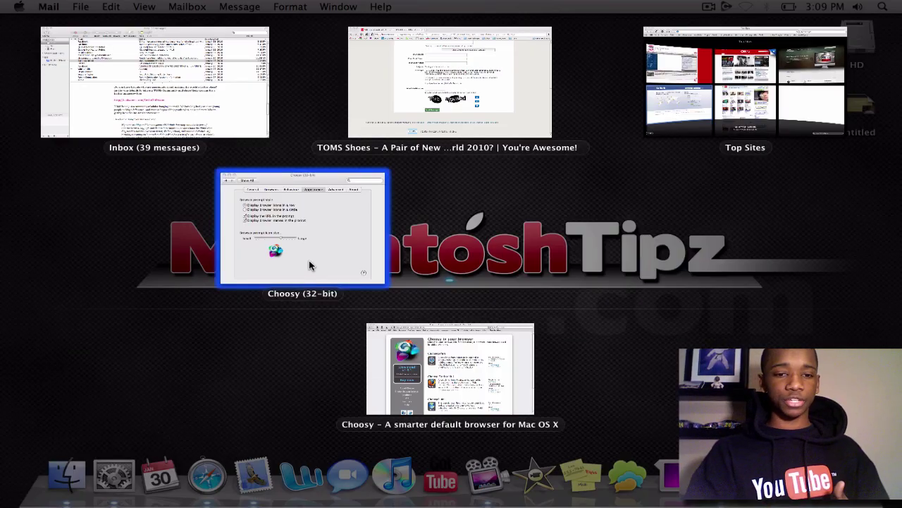
{"action": "left_click", "coordinate": [310, 266]}
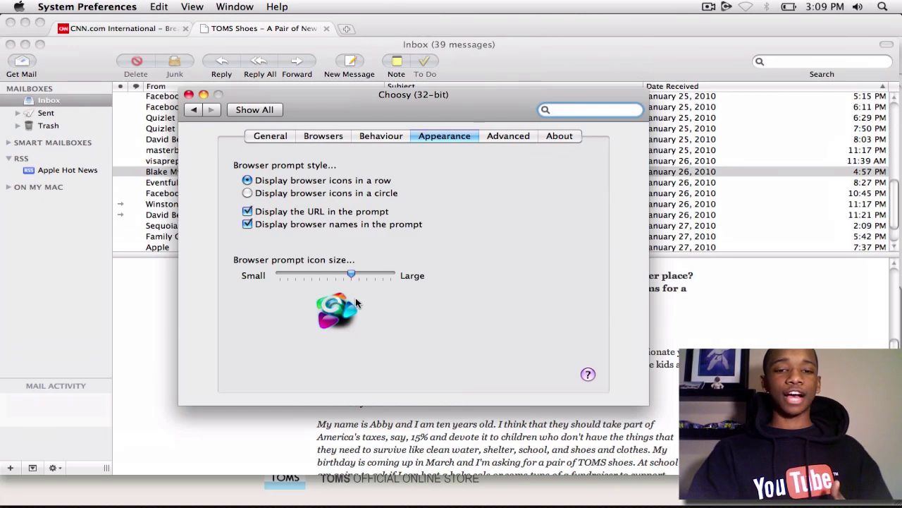
{"action": "left_click_drag", "start_coordinate": [360, 276], "coordinate": [426, 286]}
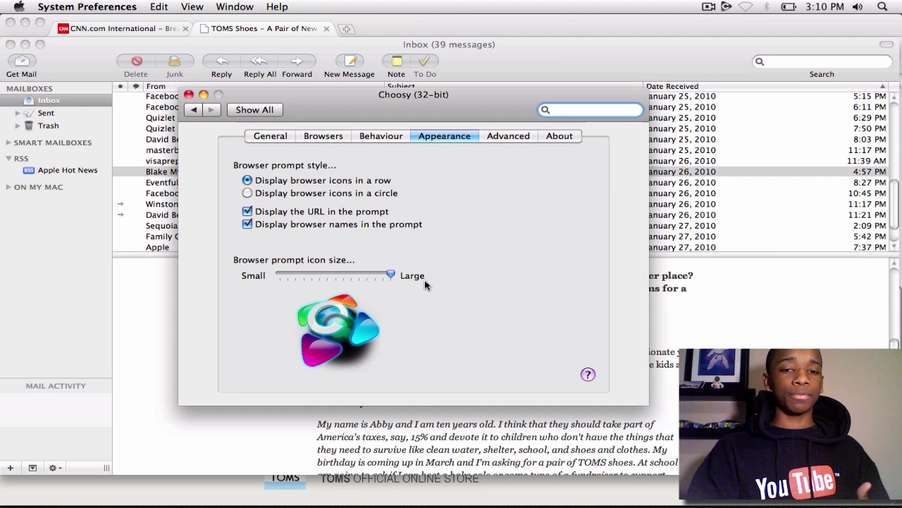
{"action": "left_click", "coordinate": [143, 364]}
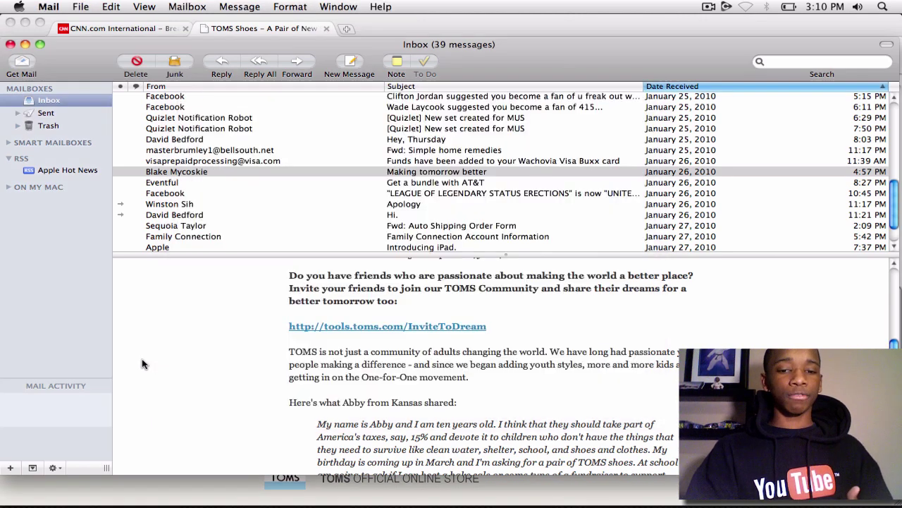
{"action": "left_click", "coordinate": [363, 333]}
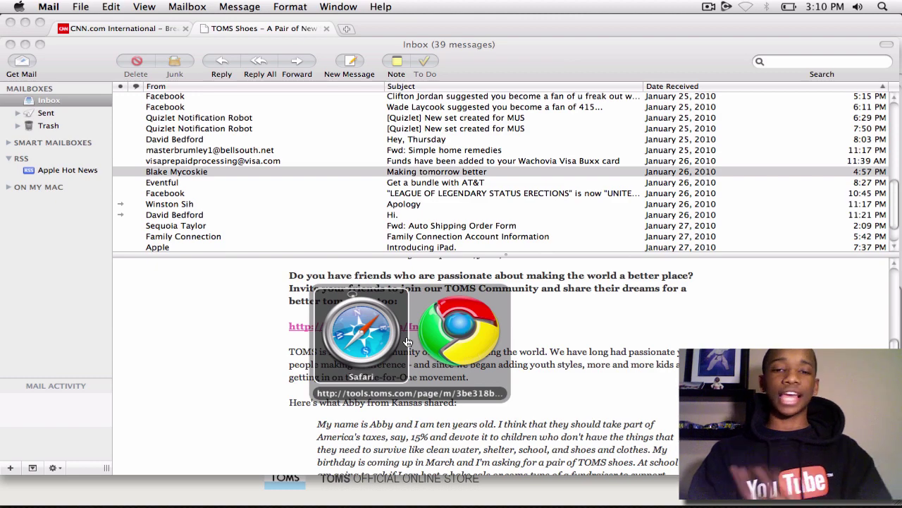
{"action": "key", "text": "F9"}
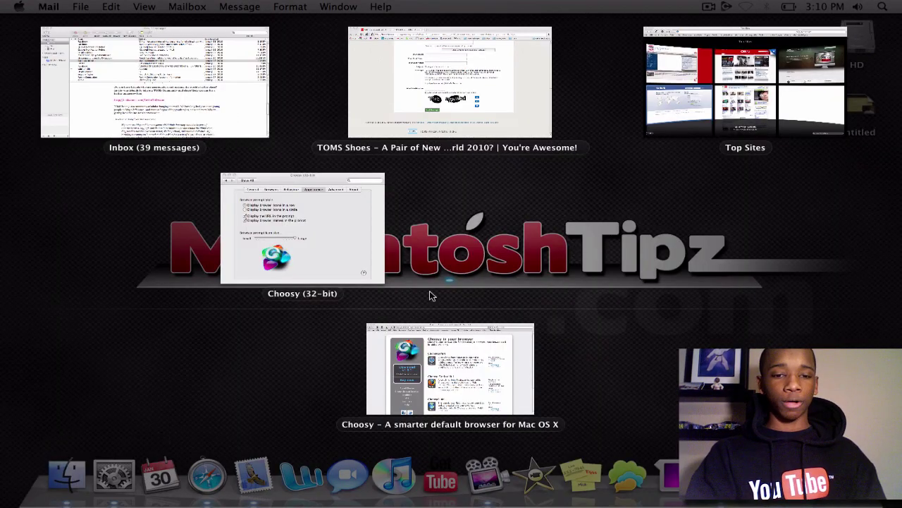
{"action": "left_click", "coordinate": [365, 276]}
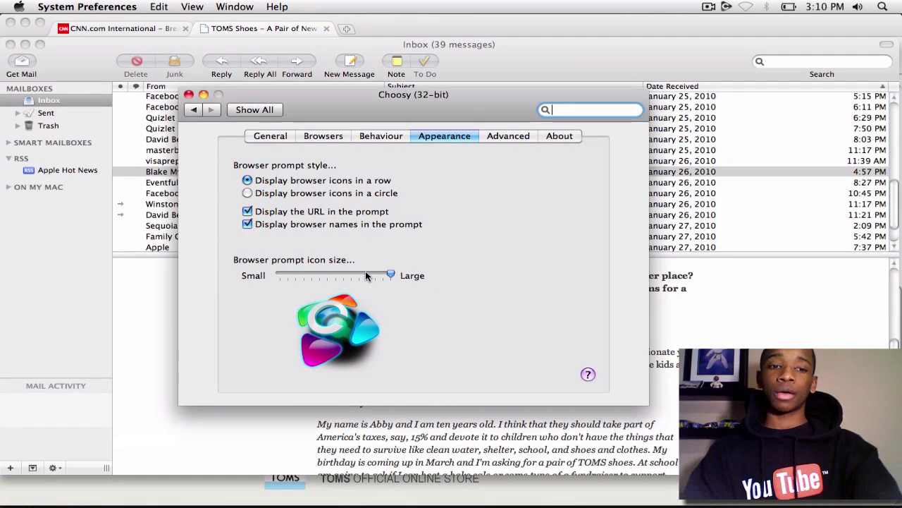
{"action": "key", "text": "super+q"}
{"action": "key", "text": "super+q"}
{"action": "key", "text": "super+q"}
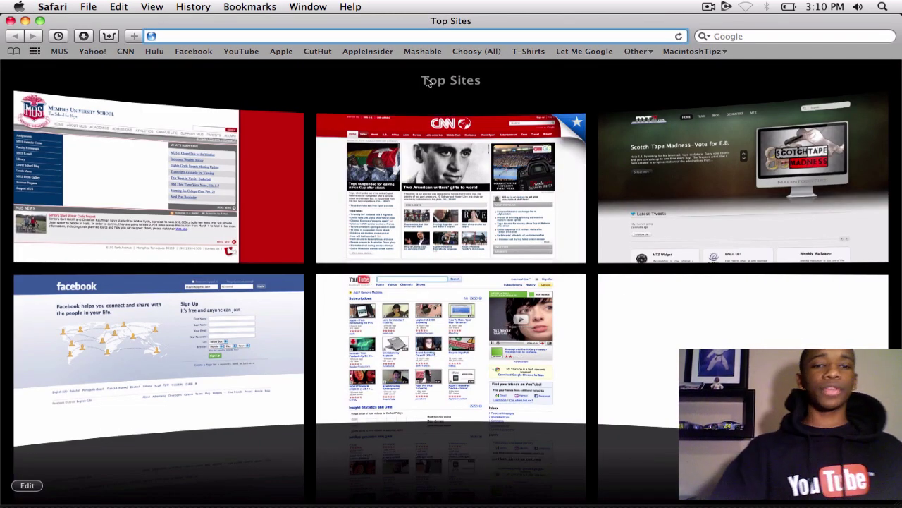
- Load choosyosx.com/browsers in Safari by completing 'cho' from the address bar suggestion
{"action": "type", "text": "choosyosx.com/"}
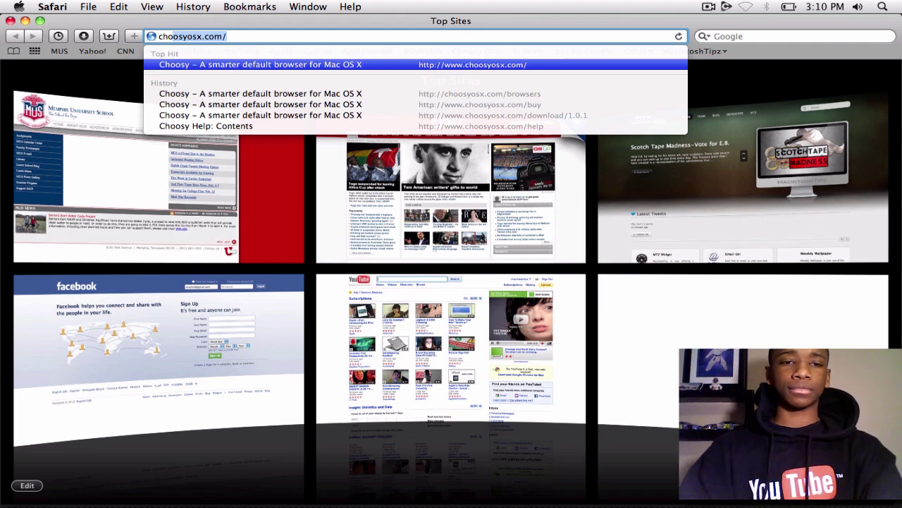
{"action": "key", "text": "Right"}
{"action": "type", "text": "b"}
{"action": "key", "text": "Return"}
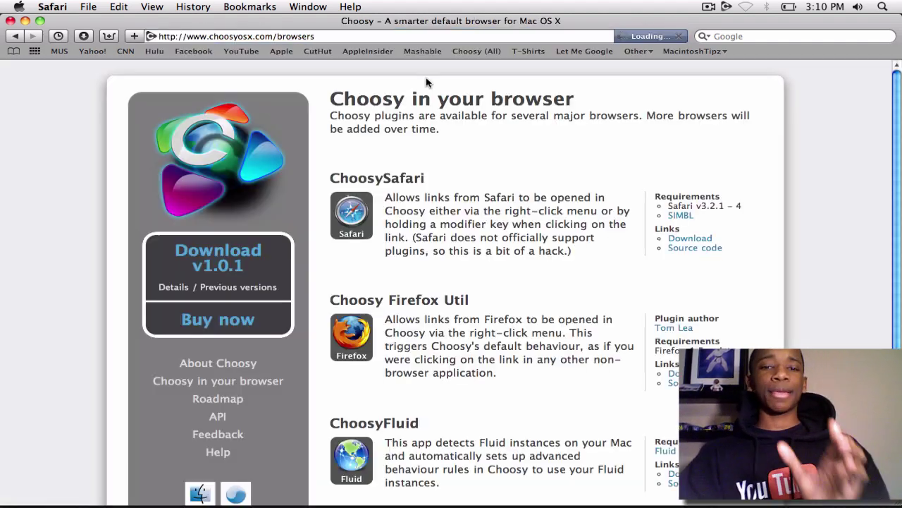
- Send the browsers page to Google Chrome via the Choosy (All) bookmark's prompt
{"action": "scroll", "coordinate": [427, 82], "scroll_direction": "down", "scroll_amount": 1}
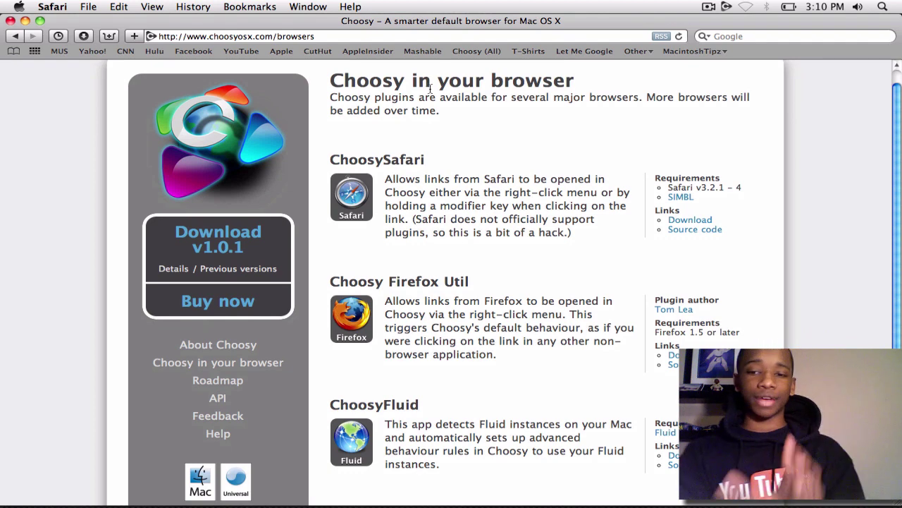
{"action": "scroll", "coordinate": [430, 88], "scroll_direction": "down", "scroll_amount": 1}
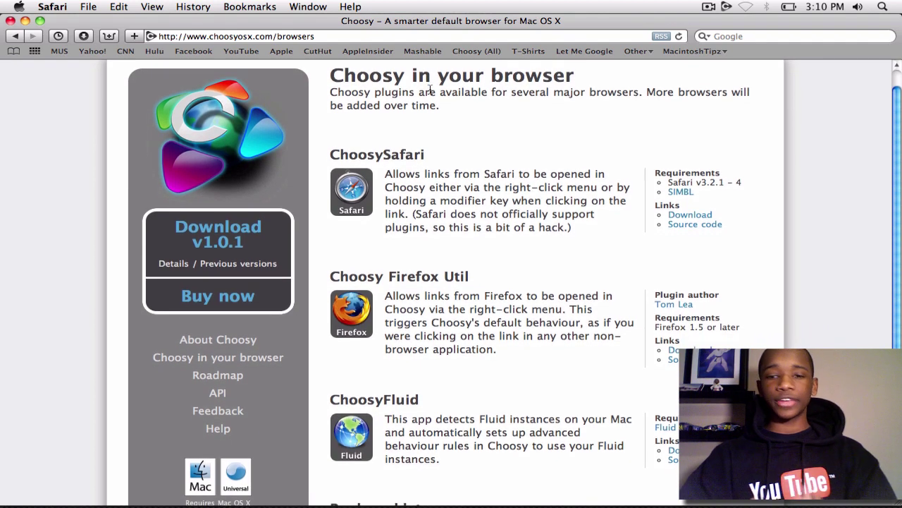
{"action": "scroll", "coordinate": [430, 88], "scroll_direction": "down", "scroll_amount": 3}
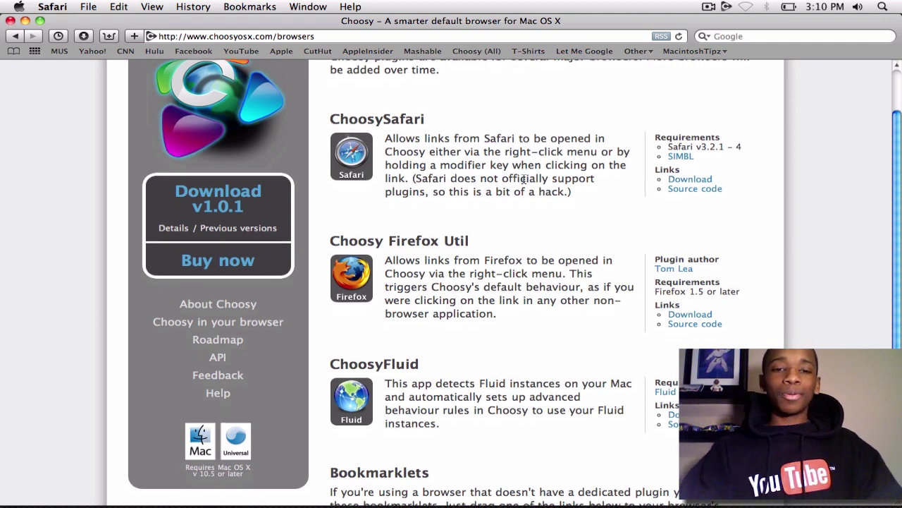
{"action": "scroll", "coordinate": [524, 179], "scroll_direction": "down", "scroll_amount": 5}
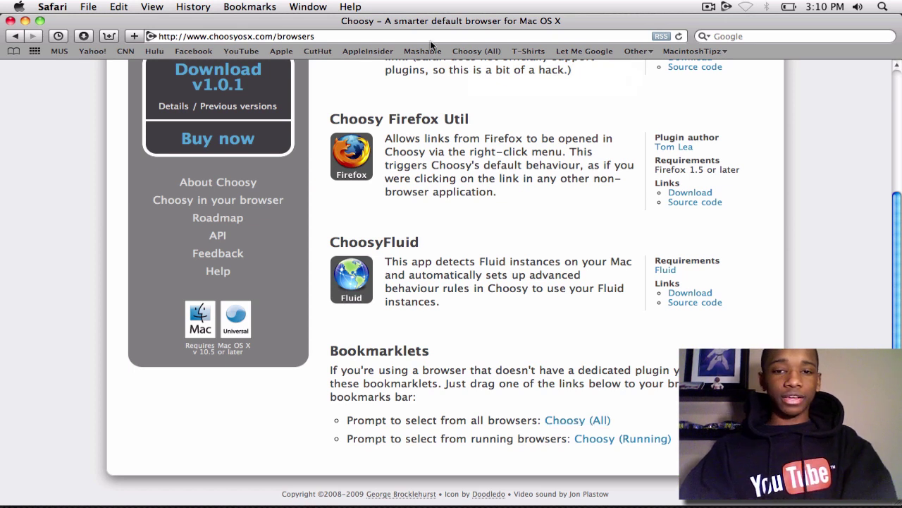
{"action": "left_click", "coordinate": [479, 51]}
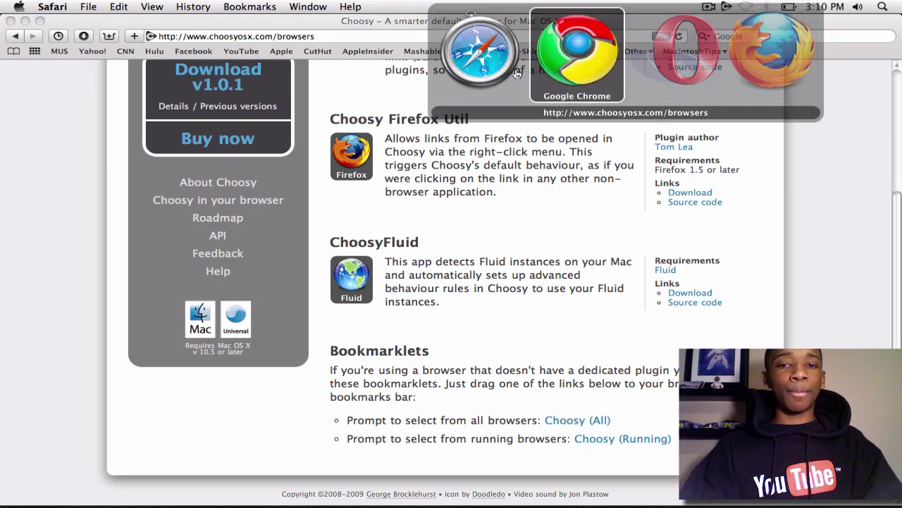
{"action": "left_click", "coordinate": [555, 57]}
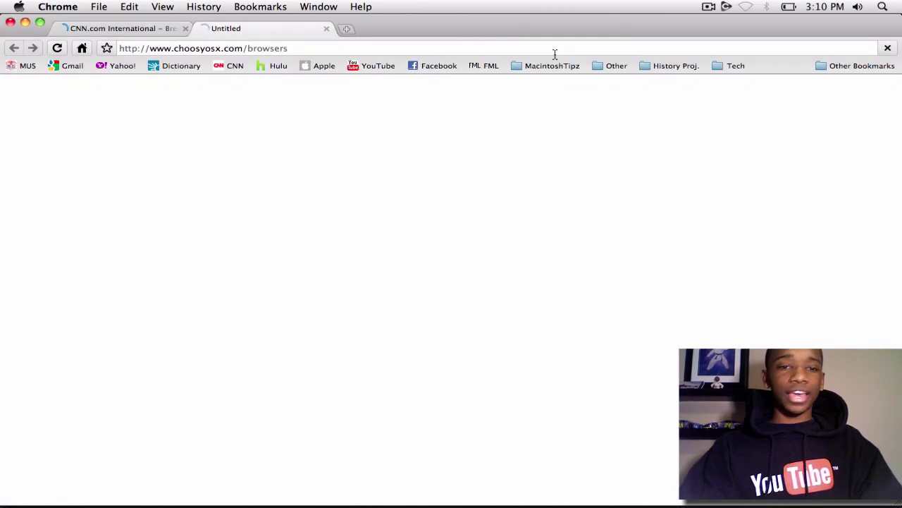